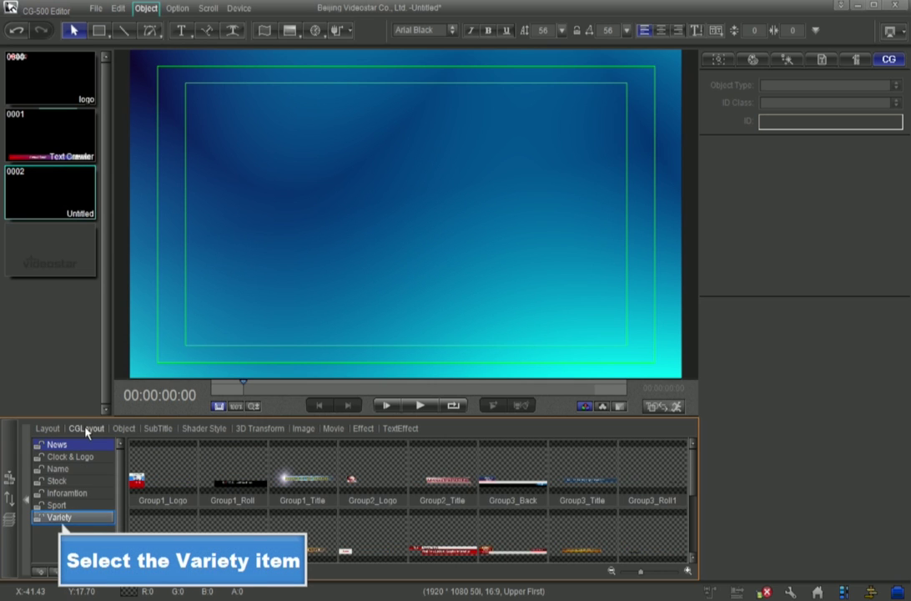
Apply the Variety category's Program003 template, with its star, 'Song' title and sparkle arches, to page 0002.
{"action": "left_click", "coordinate": [71, 518]}
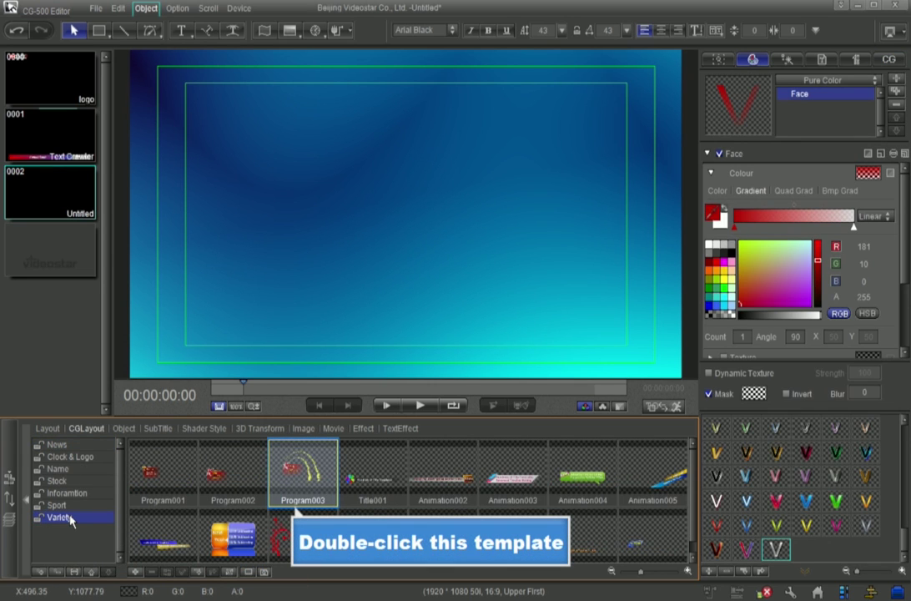
{"action": "double_click", "coordinate": [304, 465]}
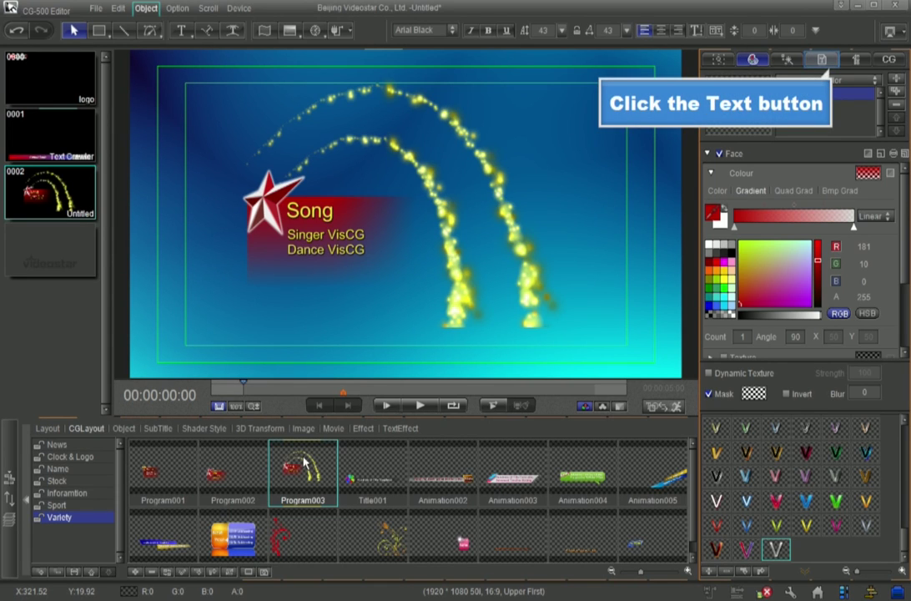
Change the template lines to 'Singer Leizhang' and 'Dance Leizhang', then start importing a lyrics text file.
{"action": "left_click", "coordinate": [822, 59]}
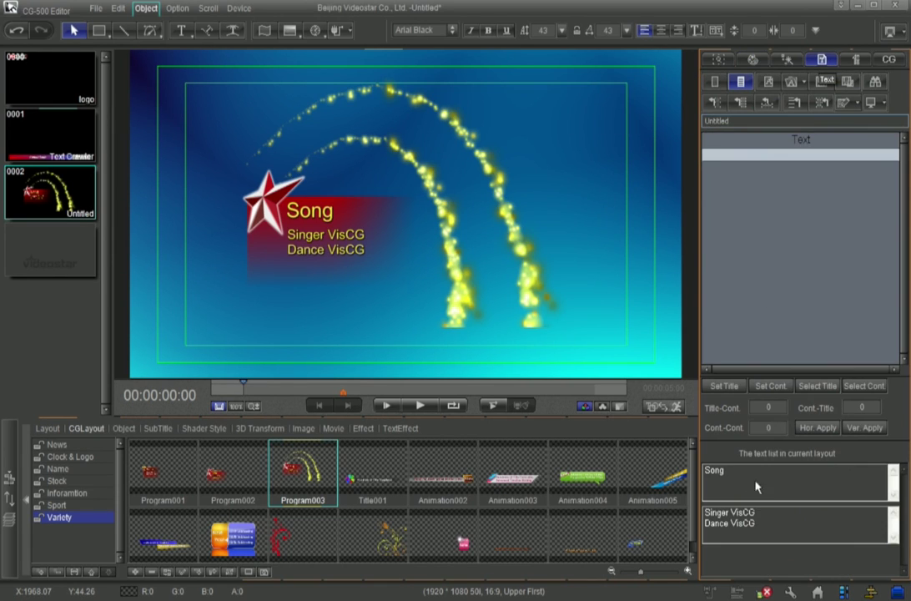
{"action": "left_click_drag", "start_coordinate": [754, 512], "coordinate": [731, 512]}
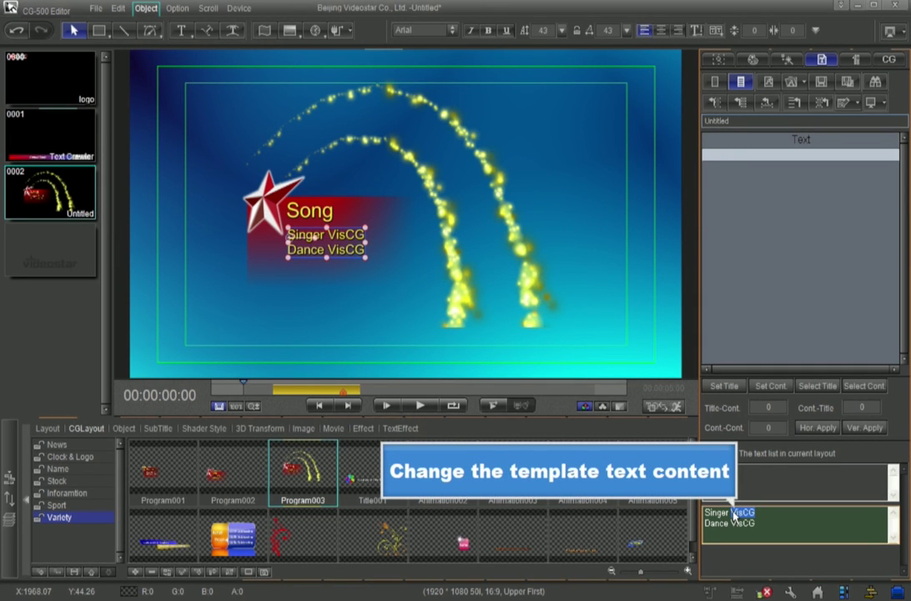
{"action": "type", "text": "Leizhang"}
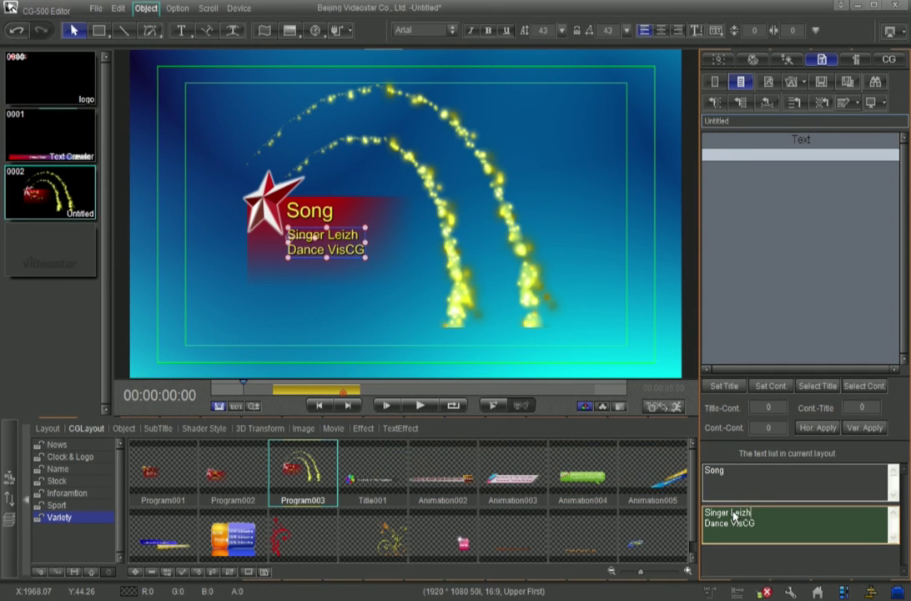
{"action": "left_click_drag", "start_coordinate": [754, 526], "coordinate": [733, 531]}
{"action": "type", "text": "Leizhang"}
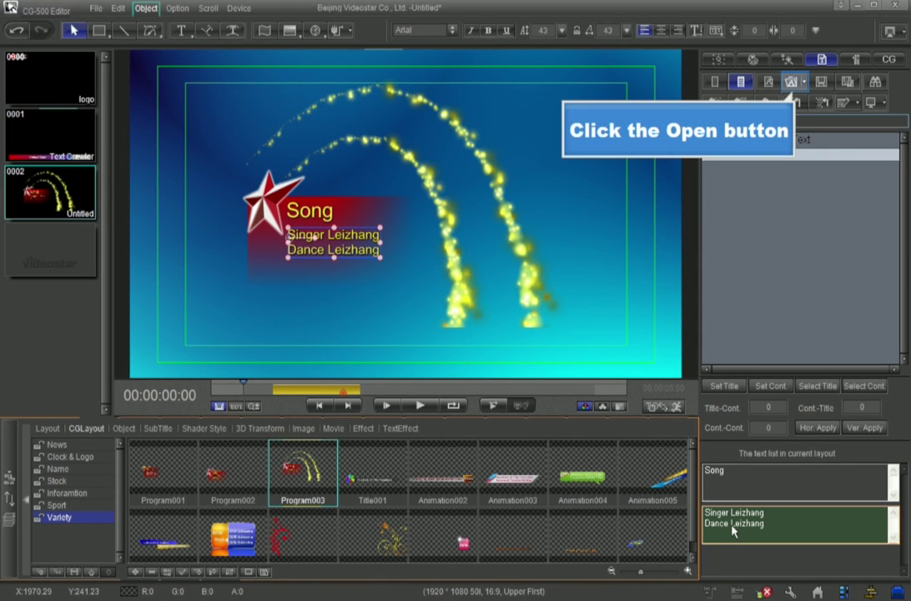
{"action": "left_click", "coordinate": [791, 83]}
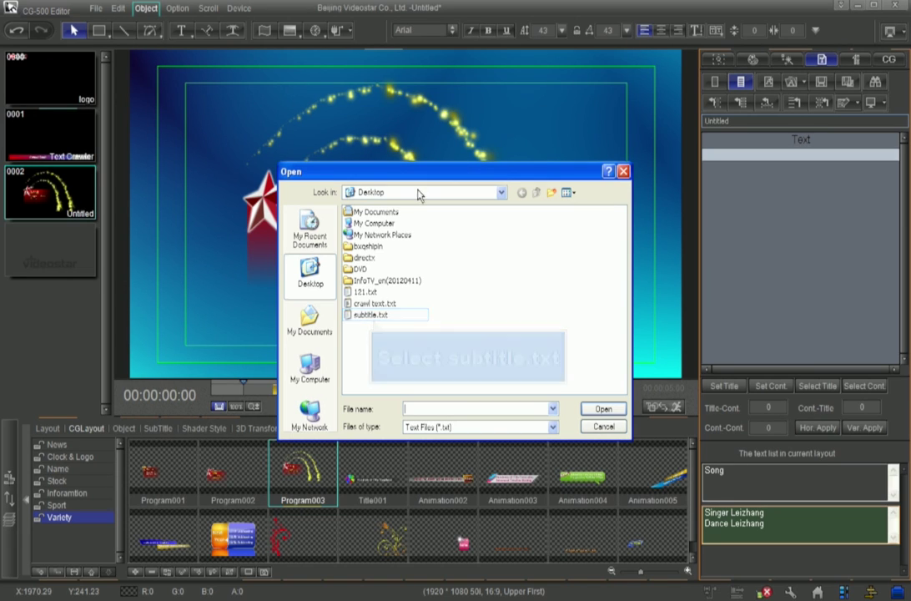
Load subtitle.txt into the text list and select all eight lyric lines, starting 'Some say love, it is a river'.
{"action": "left_click", "coordinate": [375, 315]}
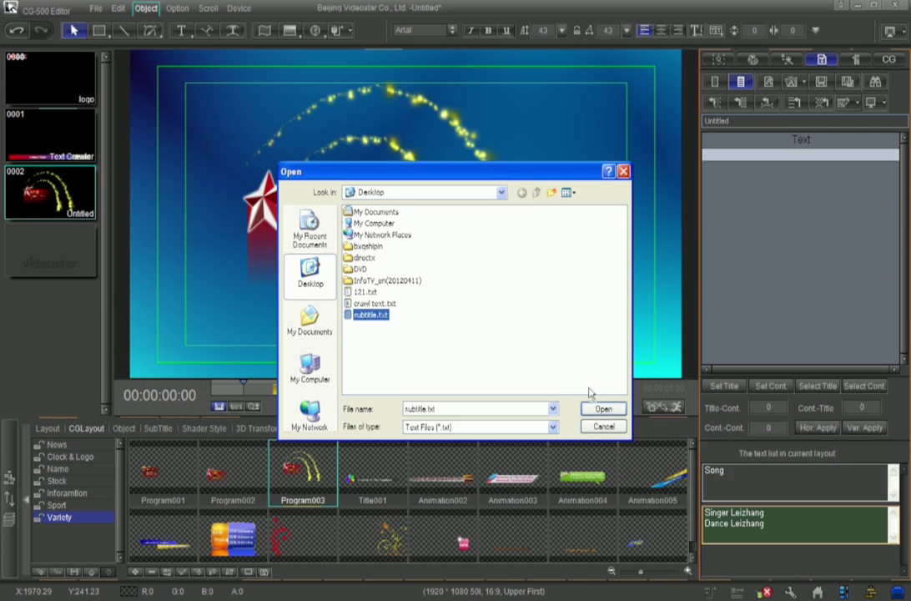
{"action": "left_click", "coordinate": [602, 409]}
{"action": "left_click_drag", "start_coordinate": [796, 244], "coordinate": [695, 147]}
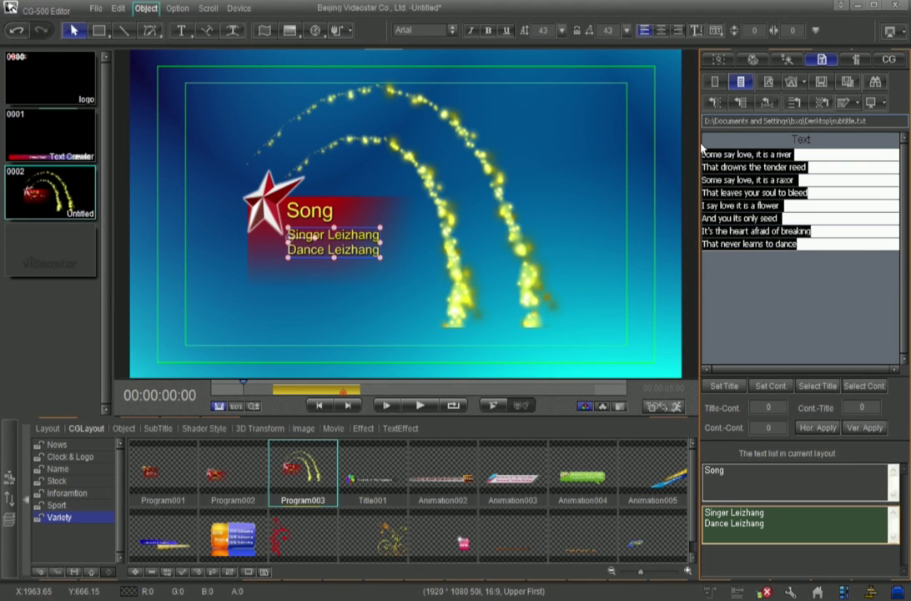
{"action": "left_click", "coordinate": [801, 245]}
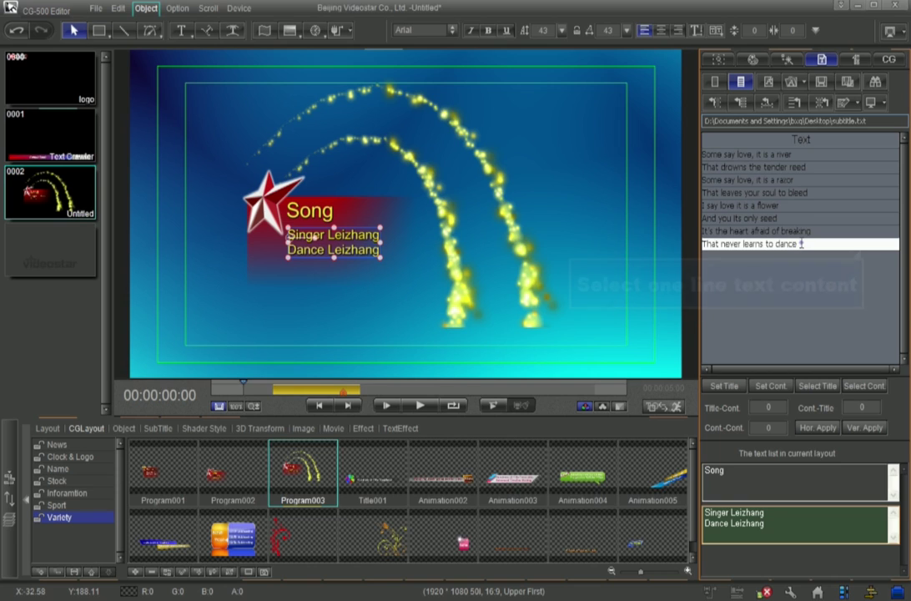
{"action": "key", "text": "ctrl+a"}
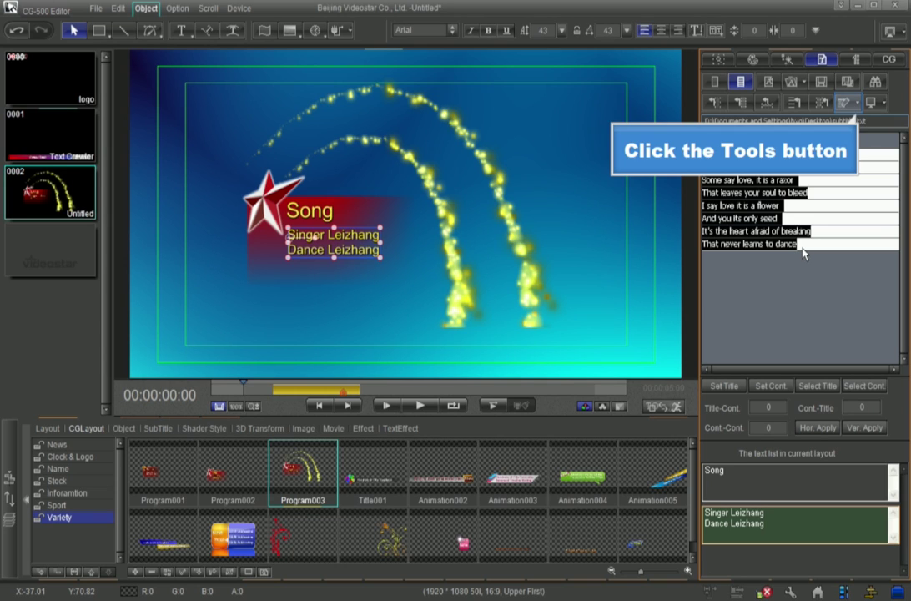
Create a subtitle from the lyric lines, move it low in the frame, centre it horizontally, and set font size 60.
{"action": "left_click", "coordinate": [858, 103]}
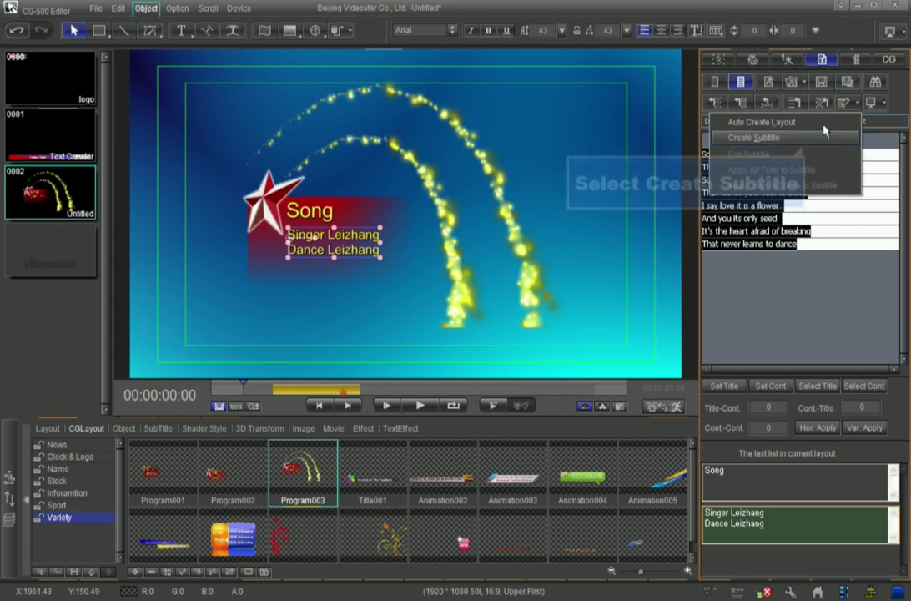
{"action": "left_click", "coordinate": [754, 137]}
{"action": "left_click_drag", "start_coordinate": [264, 71], "coordinate": [425, 308]}
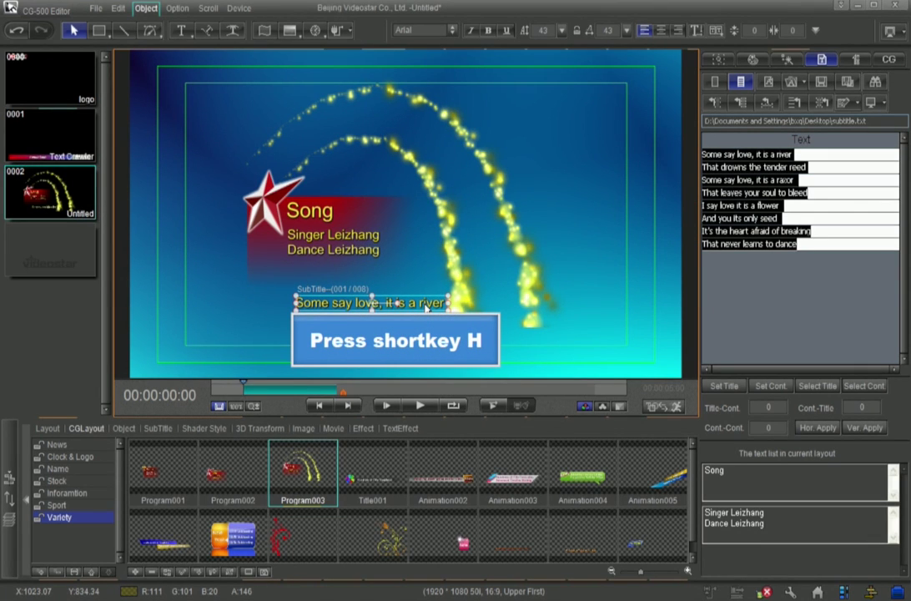
{"action": "key", "text": "h"}
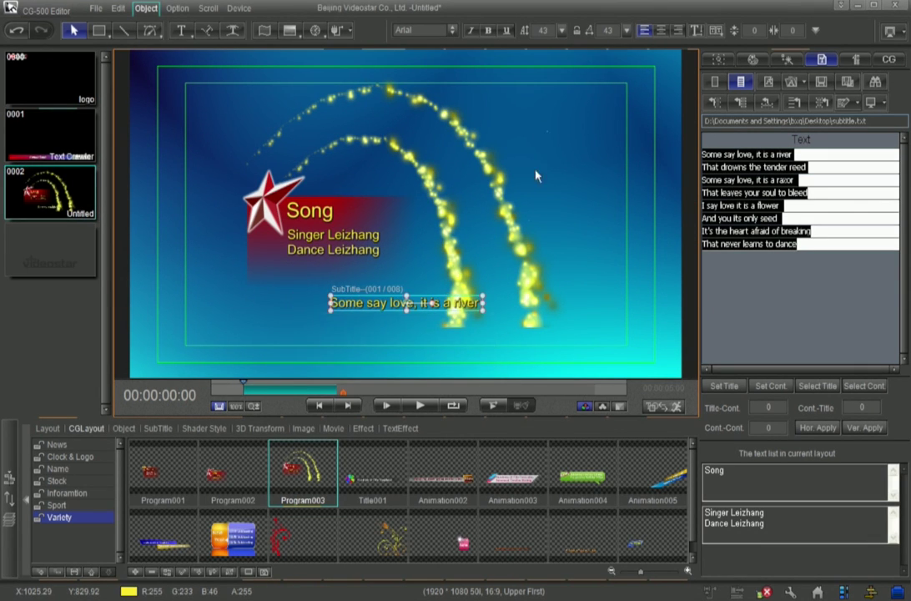
{"action": "left_click_drag", "start_coordinate": [543, 30], "coordinate": [554, 35]}
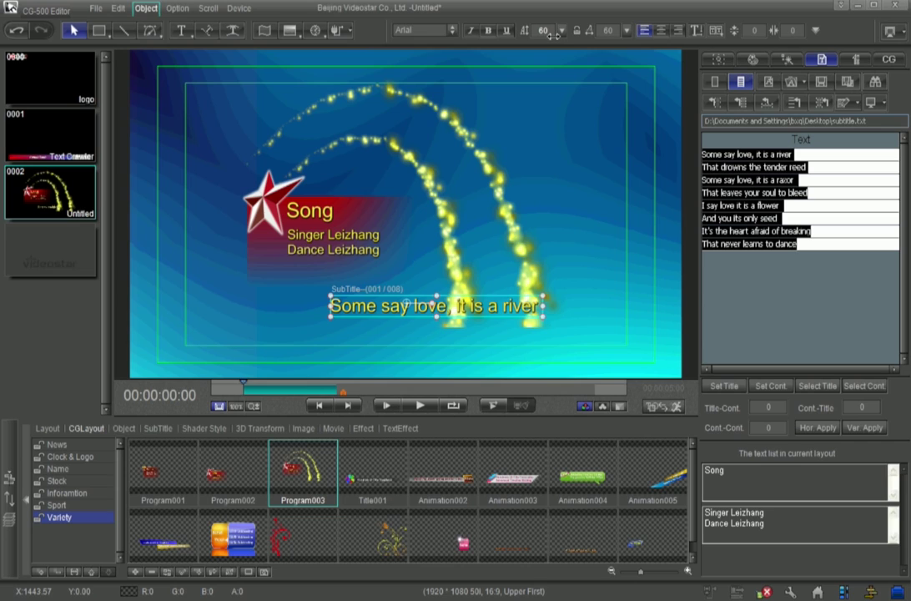
Set the subtitle font to Arial Black, apply the red outlined shader style, and show the timeline.
{"action": "left_click", "coordinate": [453, 31]}
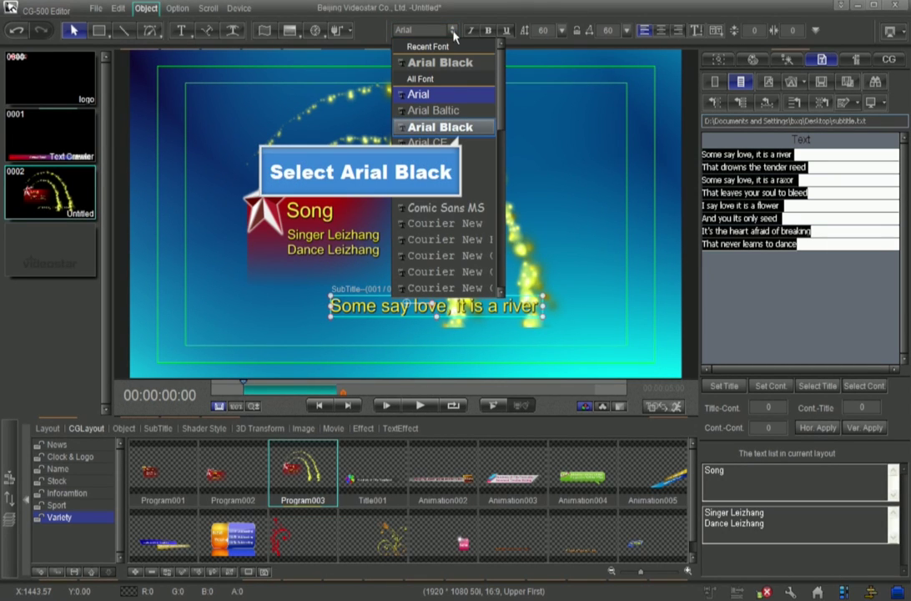
{"action": "left_click", "coordinate": [445, 127]}
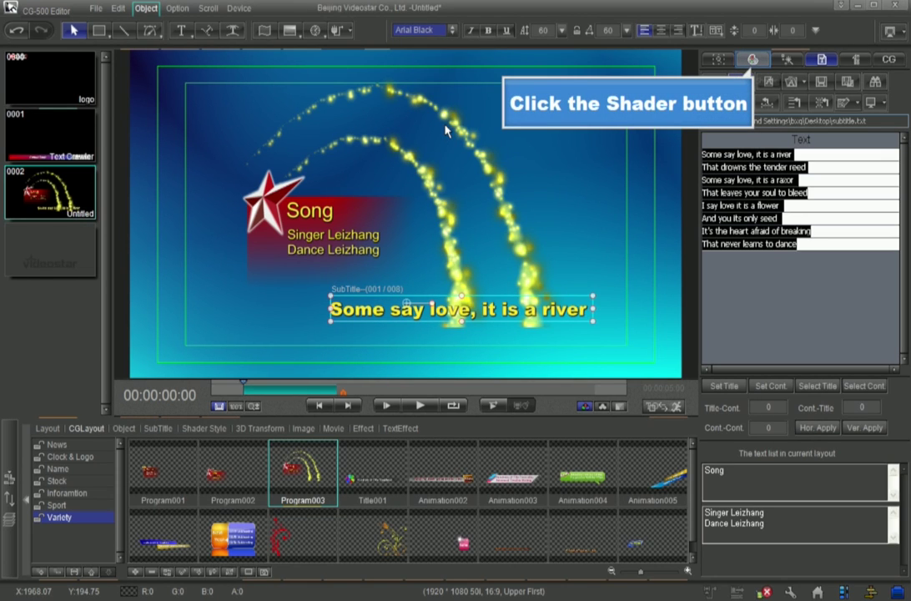
{"action": "left_click", "coordinate": [752, 59]}
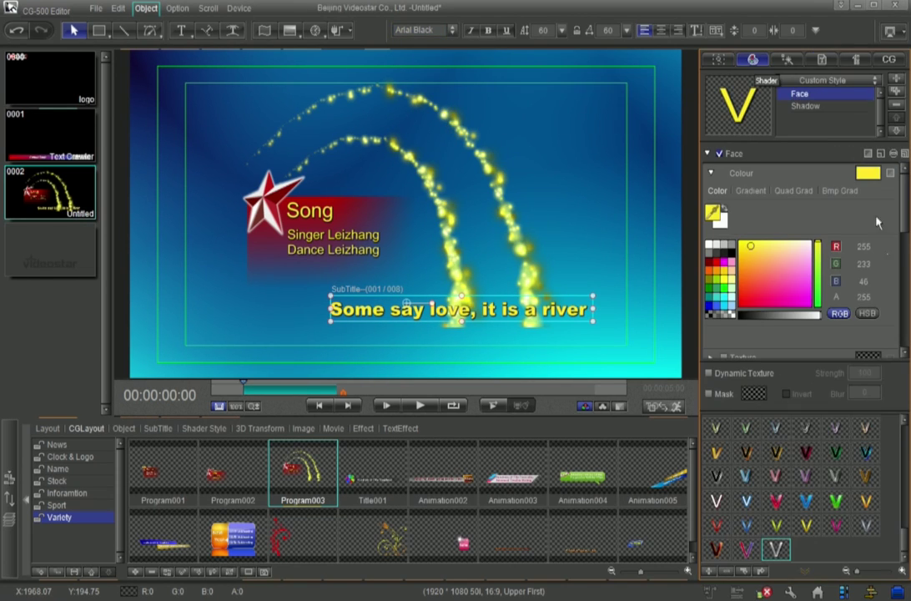
{"action": "left_click_drag", "start_coordinate": [903, 533], "coordinate": [902, 451]}
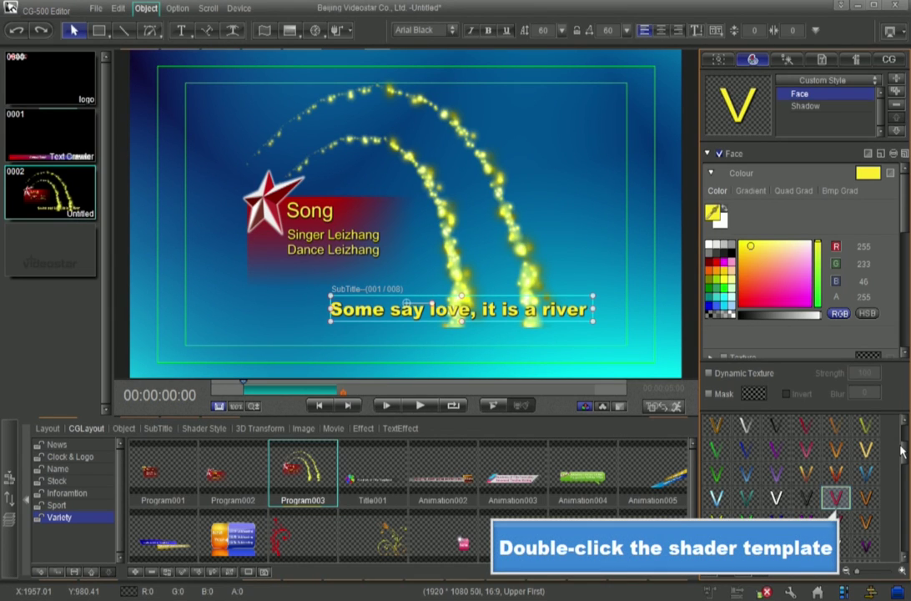
{"action": "double_click", "coordinate": [836, 498]}
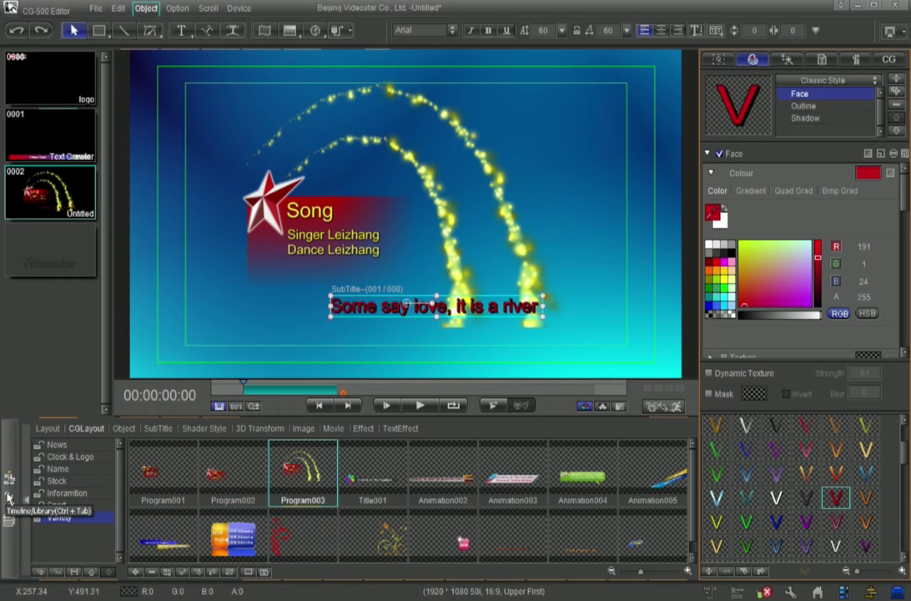
{"action": "left_click", "coordinate": [9, 498]}
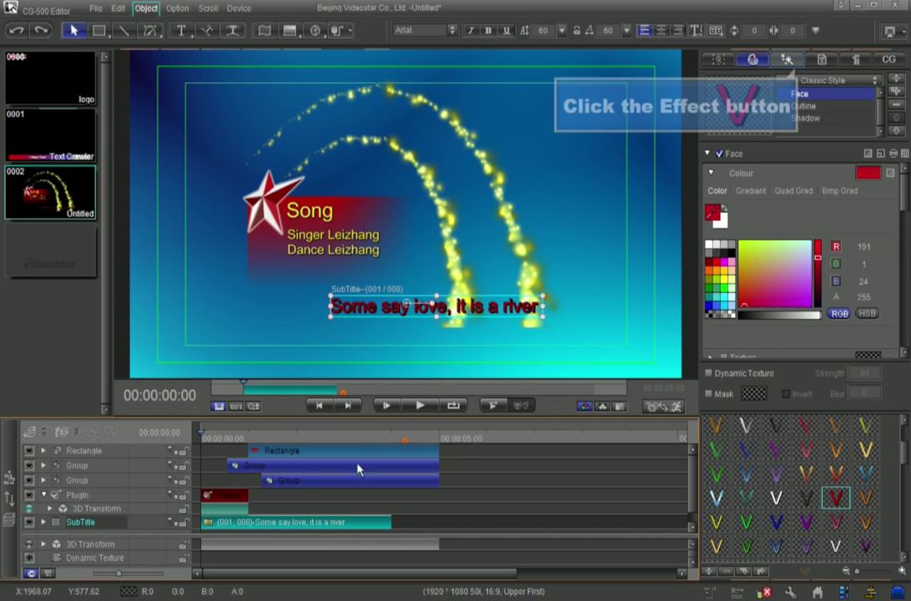
Add a 2D Stretch Left to Right entrance effect to the subtitle.
{"action": "left_click", "coordinate": [787, 59]}
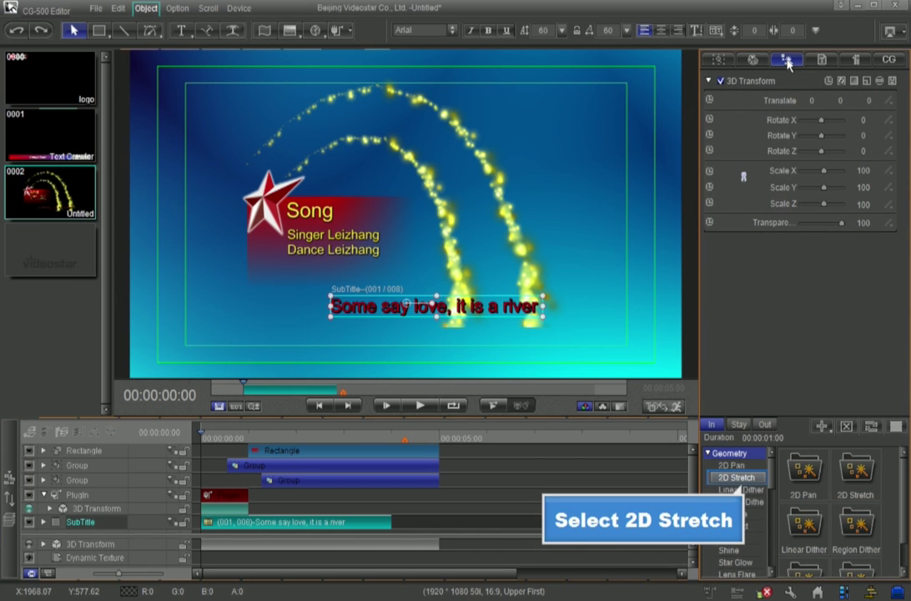
{"action": "left_click", "coordinate": [753, 478]}
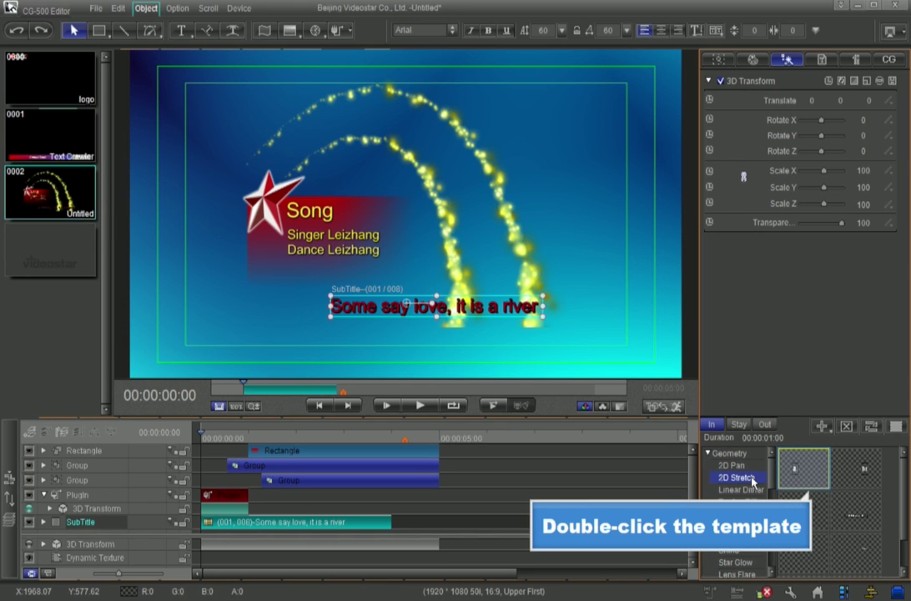
{"action": "double_click", "coordinate": [796, 469]}
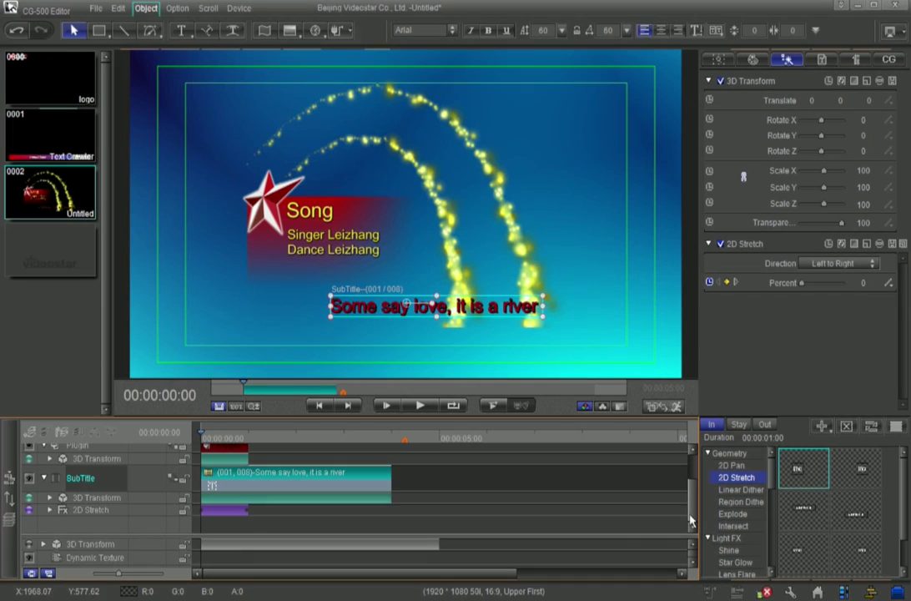
Add a 2D Stretch Right to Left exit effect, shifted later on the timeline, and set the playhead near 00:00:00:17.
{"action": "left_click", "coordinate": [767, 426]}
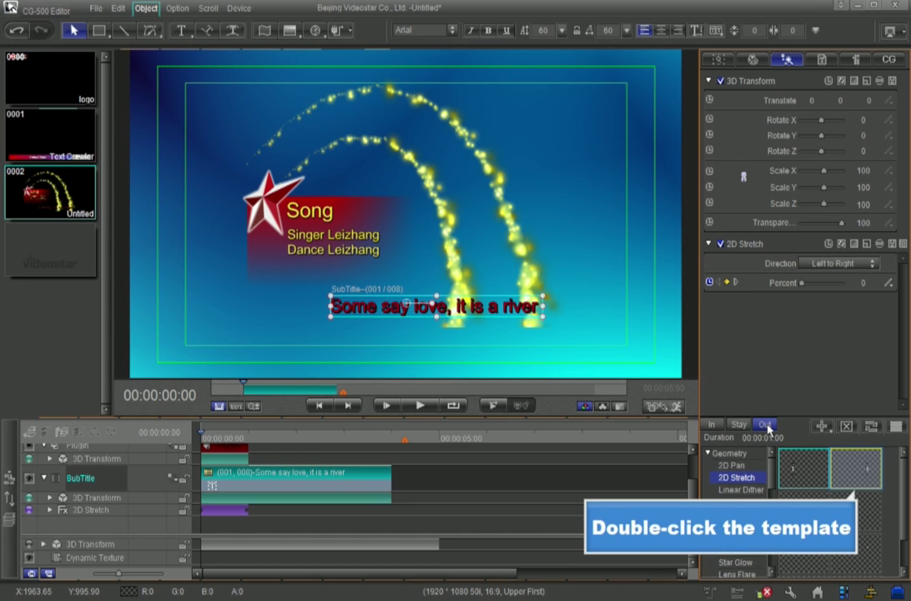
{"action": "double_click", "coordinate": [855, 469]}
{"action": "left_click_drag", "start_coordinate": [282, 523], "coordinate": [370, 523]}
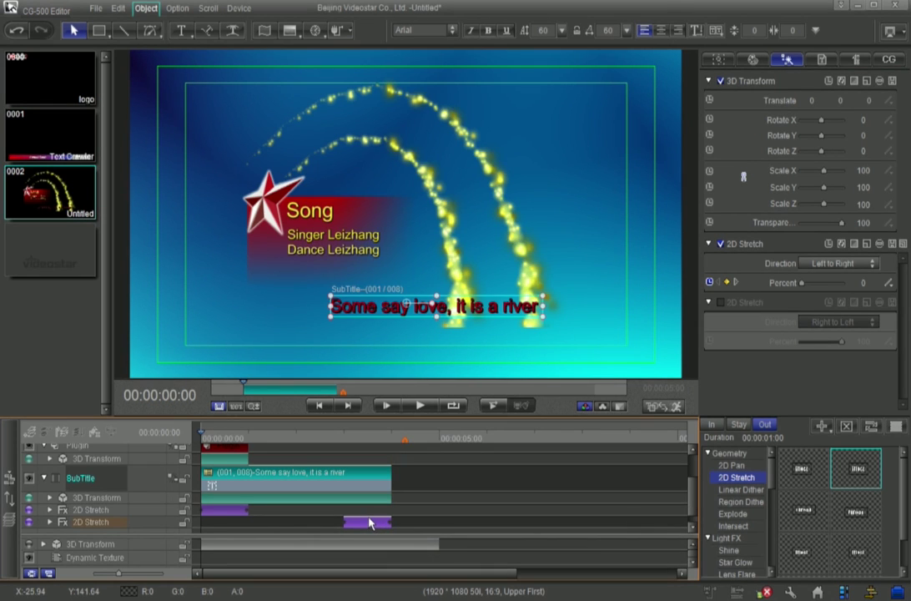
{"action": "left_click_drag", "start_coordinate": [205, 441], "coordinate": [234, 437]}
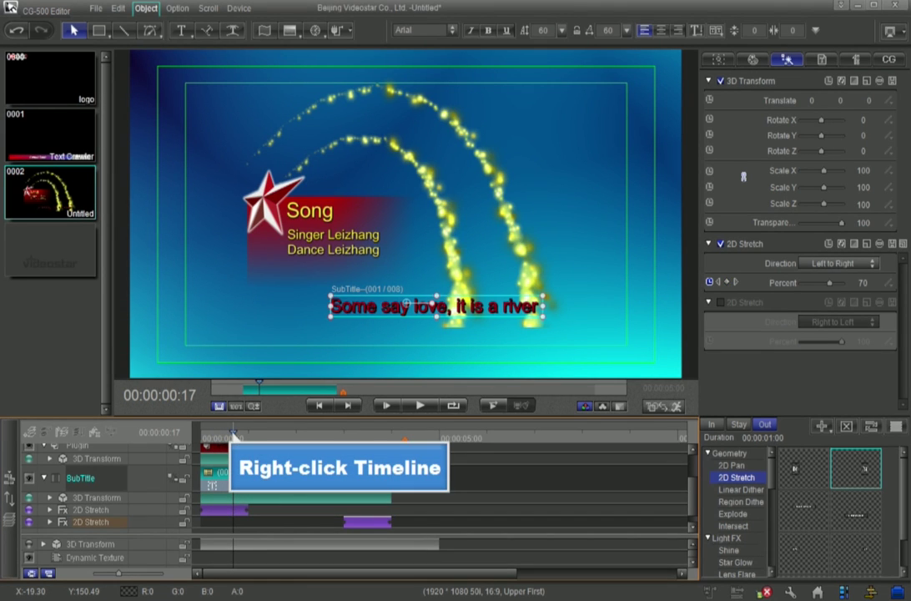
Set pause points at 00:00:00:17 and 00:00:02:22, then begin renaming layout 0002 to Subtitle.
{"action": "right_click", "coordinate": [233, 437]}
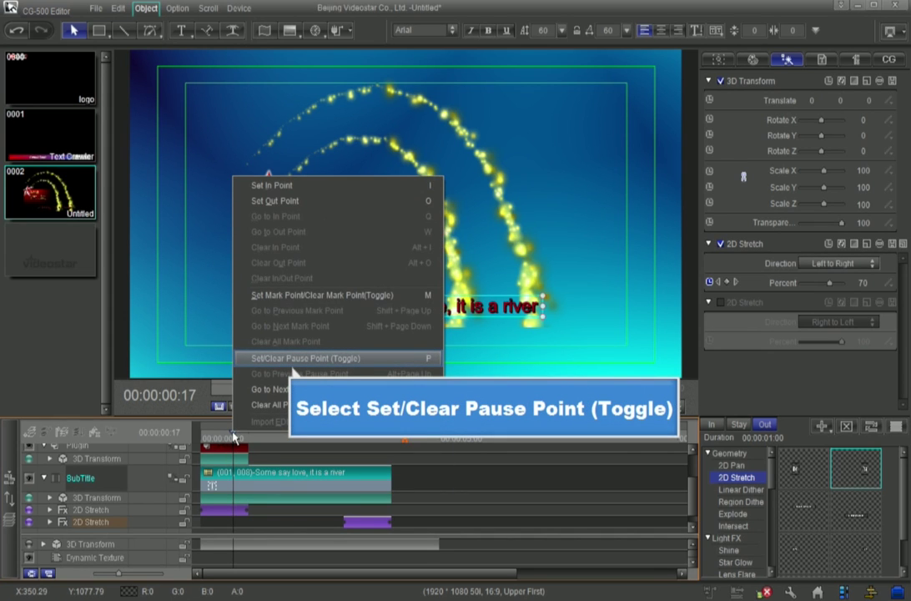
{"action": "left_click", "coordinate": [255, 359]}
{"action": "left_click_drag", "start_coordinate": [238, 438], "coordinate": [338, 437]}
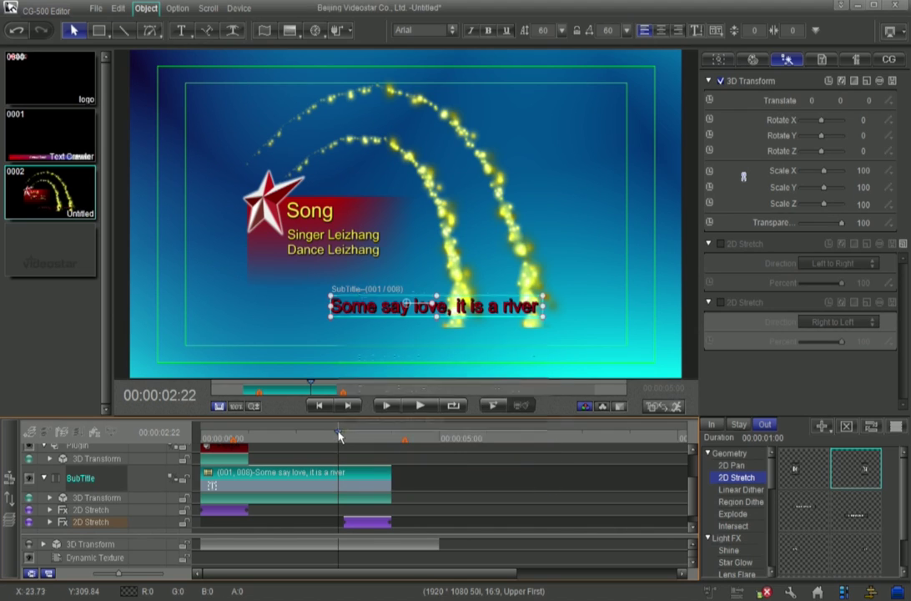
{"action": "right_click", "coordinate": [339, 435]}
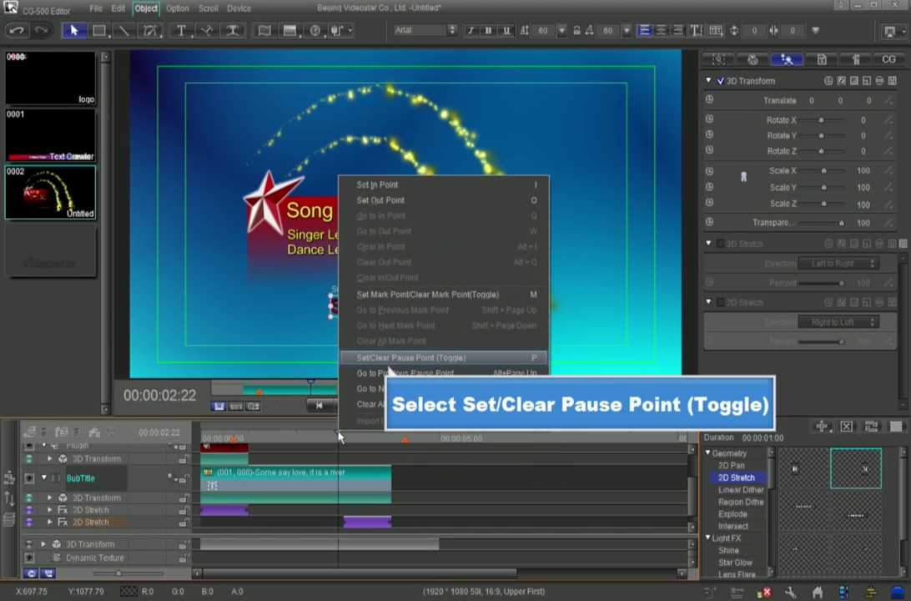
{"action": "left_click", "coordinate": [376, 359]}
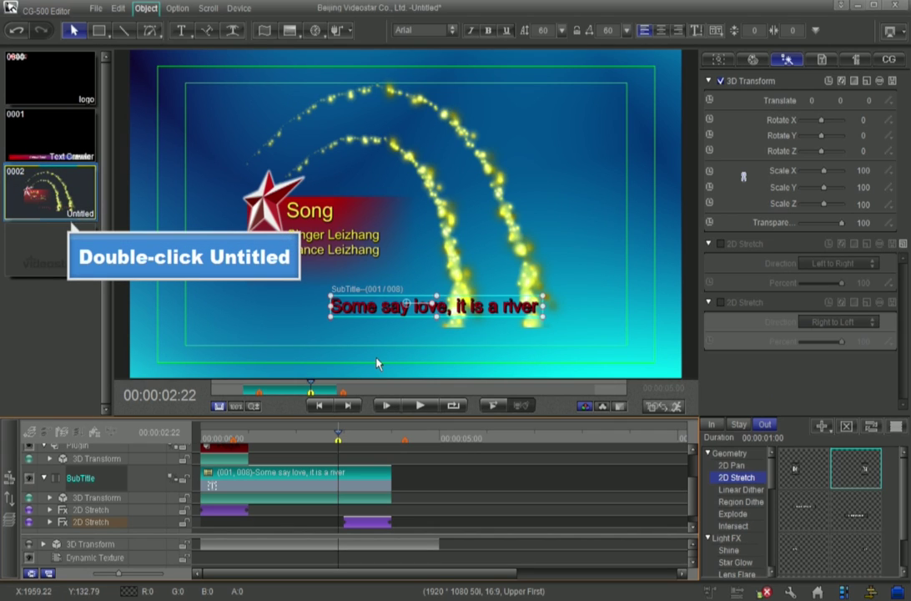
{"action": "double_click", "coordinate": [84, 217]}
{"action": "type", "text": "Subtitle"}
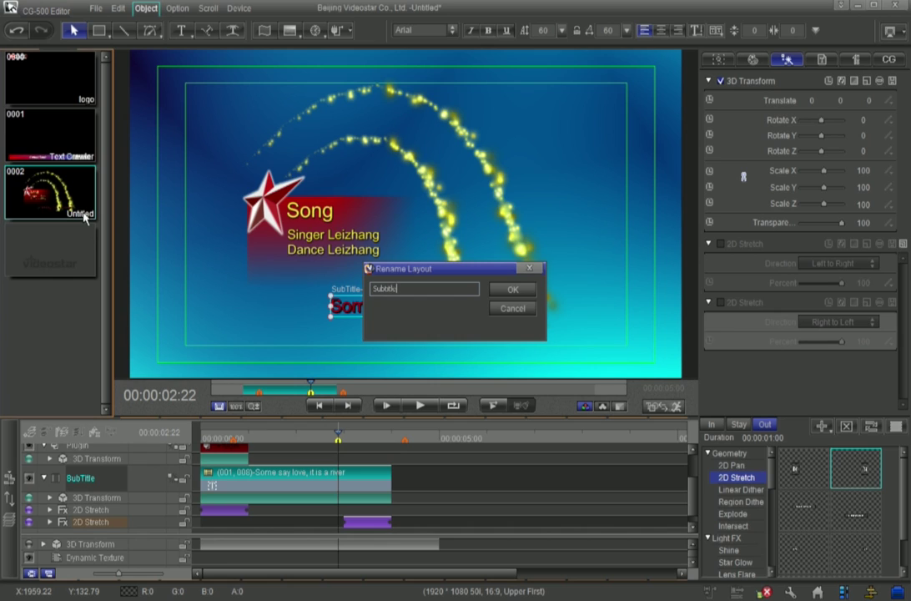
Confirm the layout name 'Subtitle', deselect the subtitle object, and switch to VisCG Player.
{"action": "left_click", "coordinate": [512, 290]}
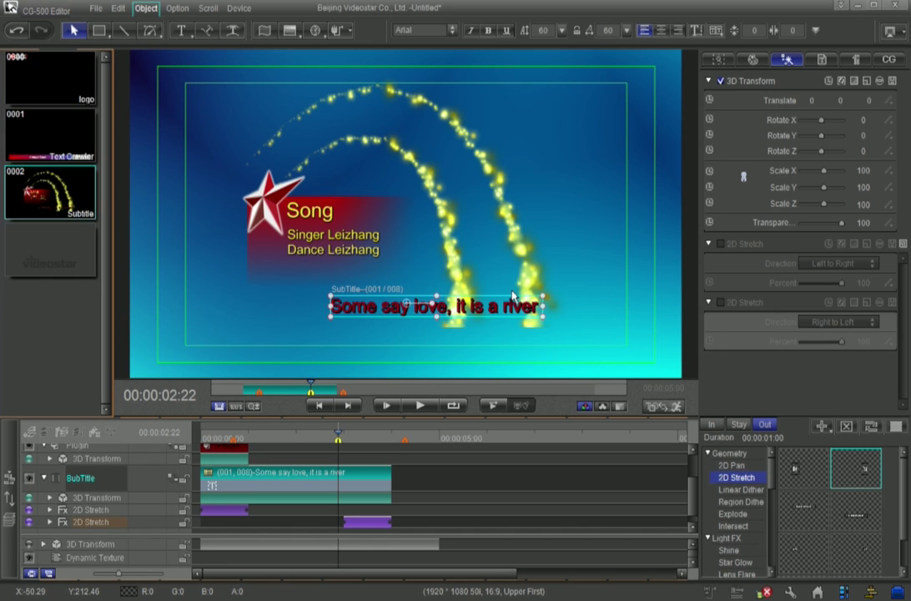
{"action": "left_click", "coordinate": [461, 368]}
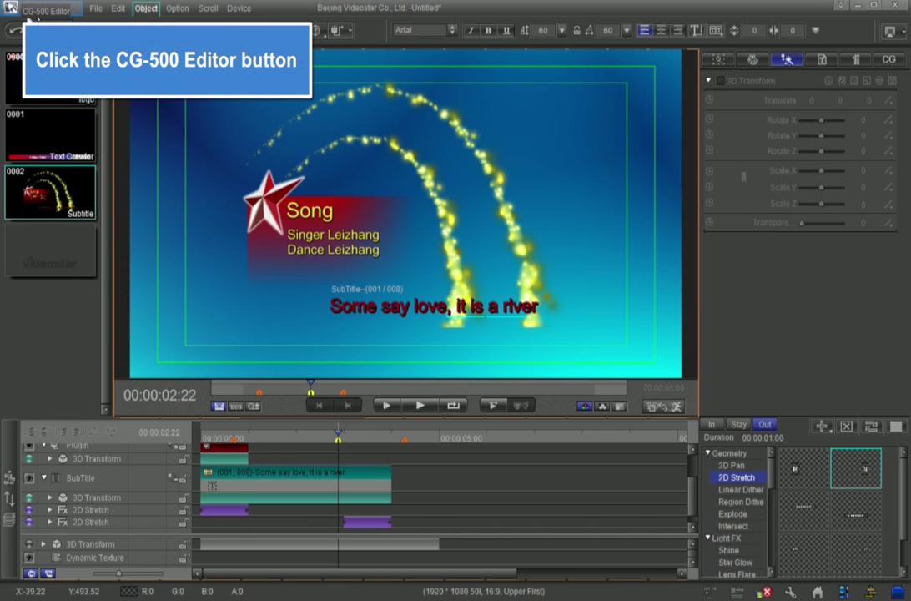
{"action": "left_click", "coordinate": [28, 17]}
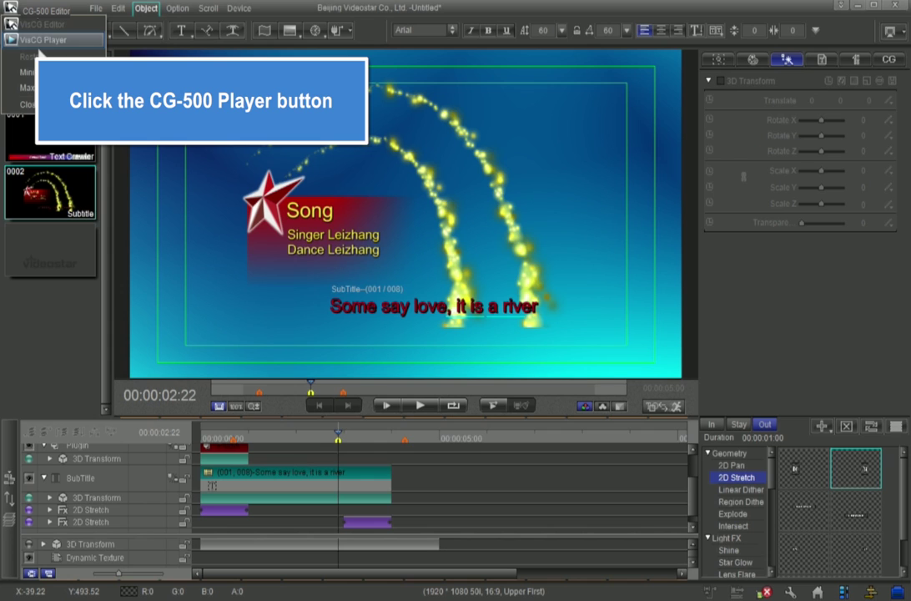
{"action": "left_click", "coordinate": [30, 39]}
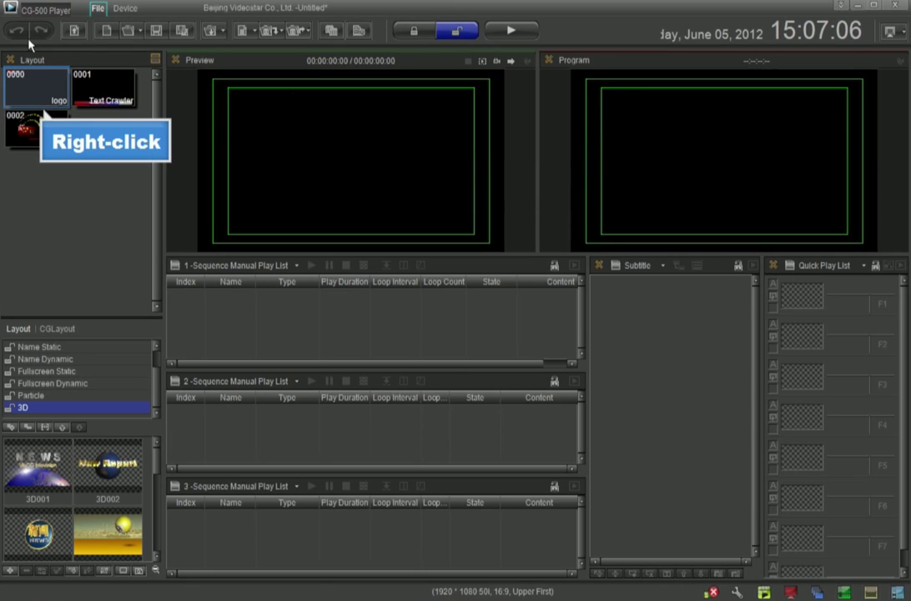
Send logo to the Quick Play List, Text Crawler to Play List 1, and Subtitle to the Subtitle List.
{"action": "right_click", "coordinate": [29, 87]}
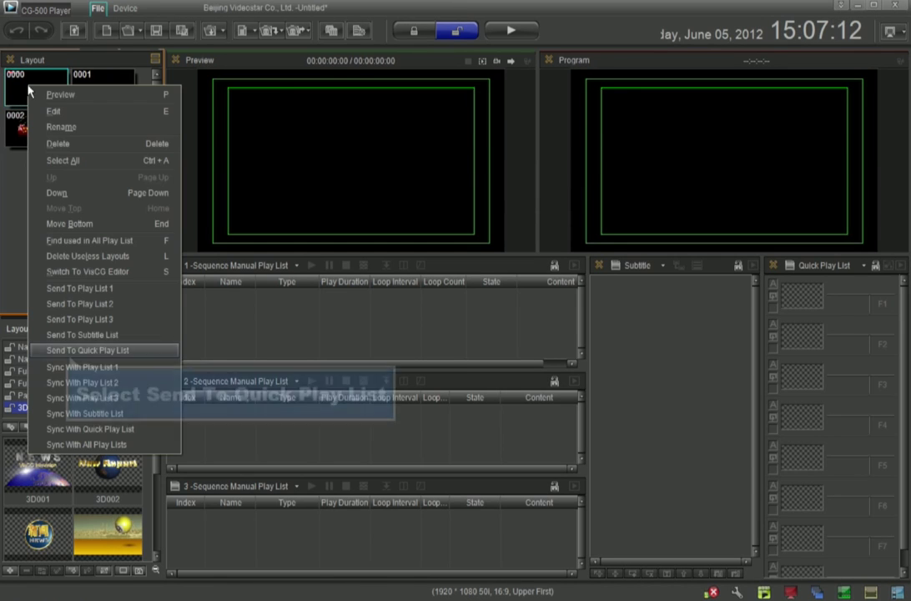
{"action": "left_click", "coordinate": [67, 349]}
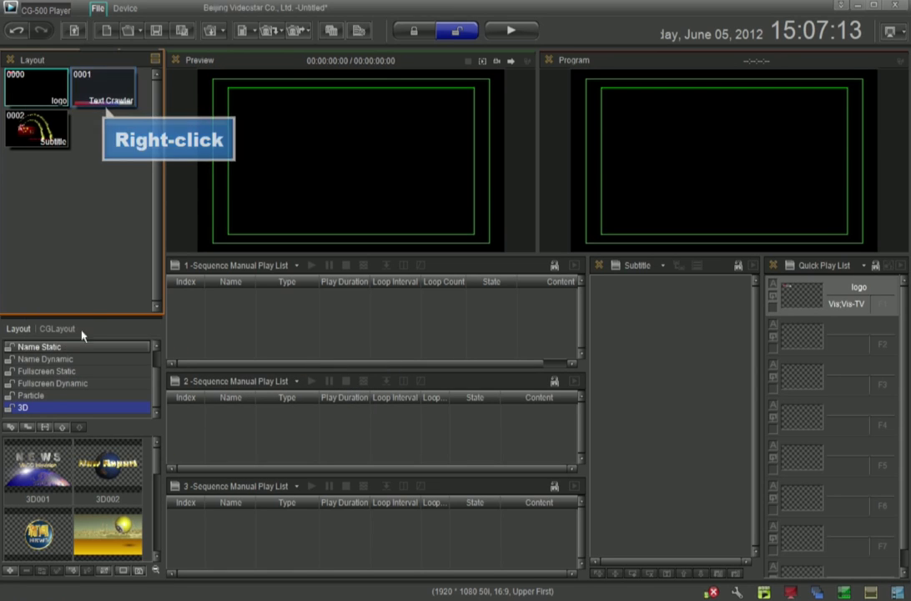
{"action": "right_click", "coordinate": [102, 93]}
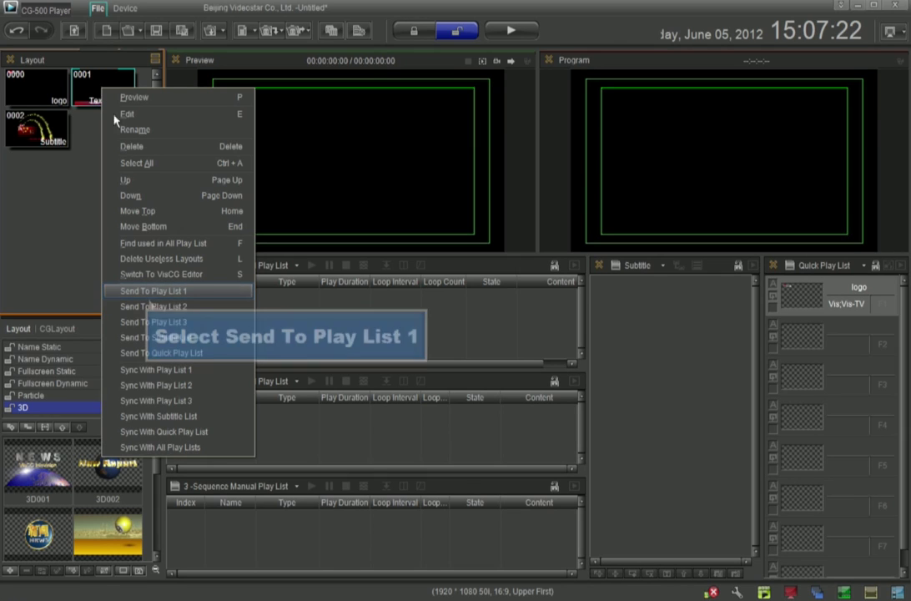
{"action": "left_click", "coordinate": [150, 290]}
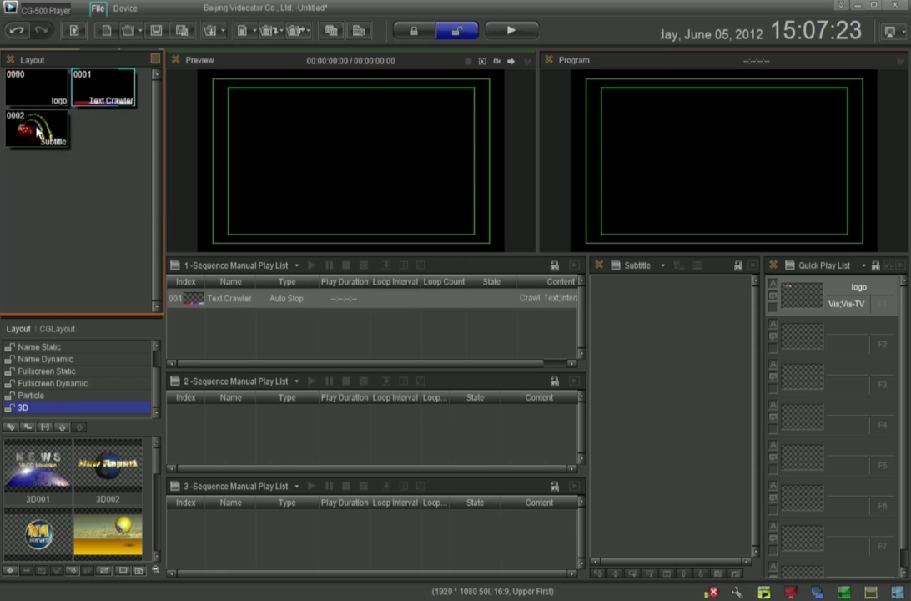
{"action": "right_click", "coordinate": [36, 131]}
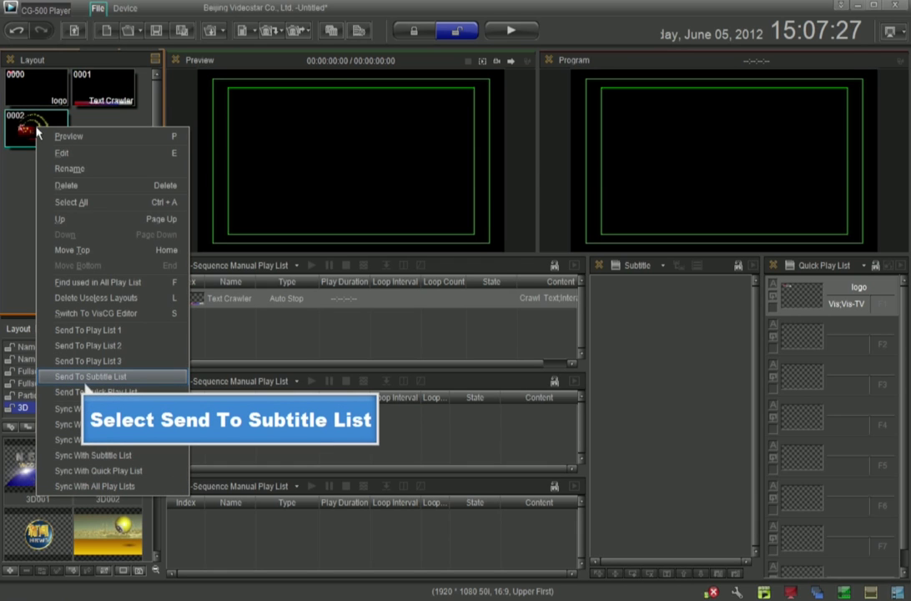
{"action": "left_click", "coordinate": [90, 376]}
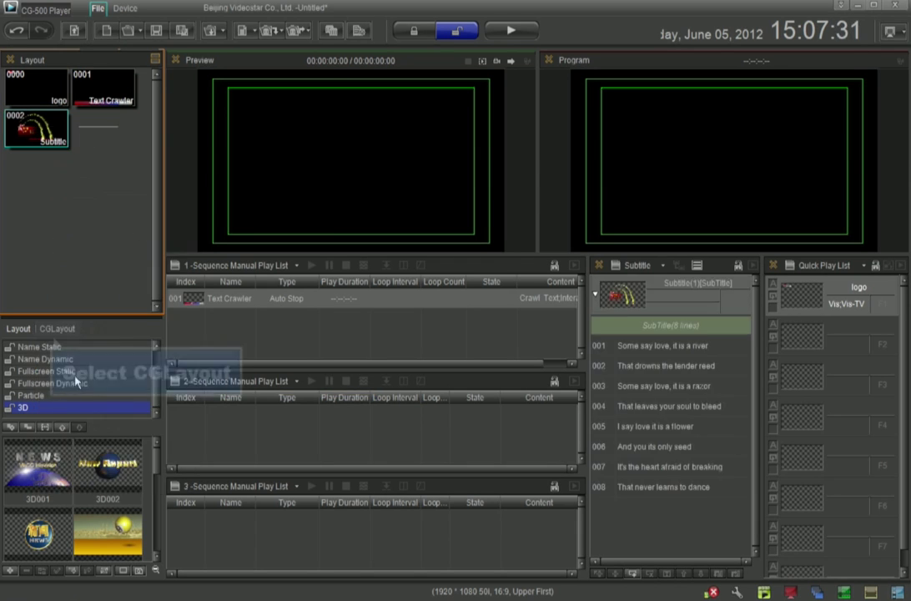
Add the blue background template from the News category to Play List 2.
{"action": "left_click", "coordinate": [60, 329]}
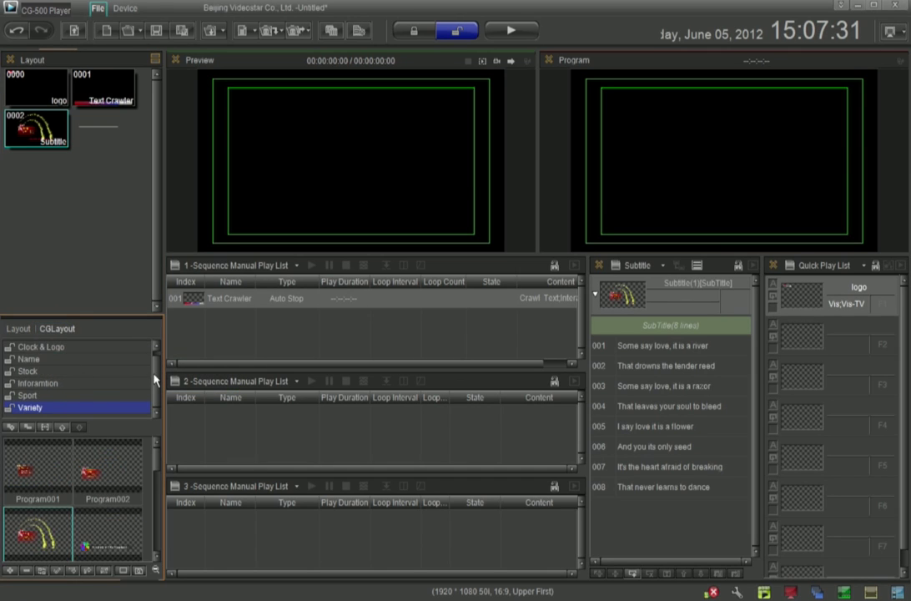
{"action": "scroll", "coordinate": [153, 372], "scroll_direction": "up", "scroll_amount": 1}
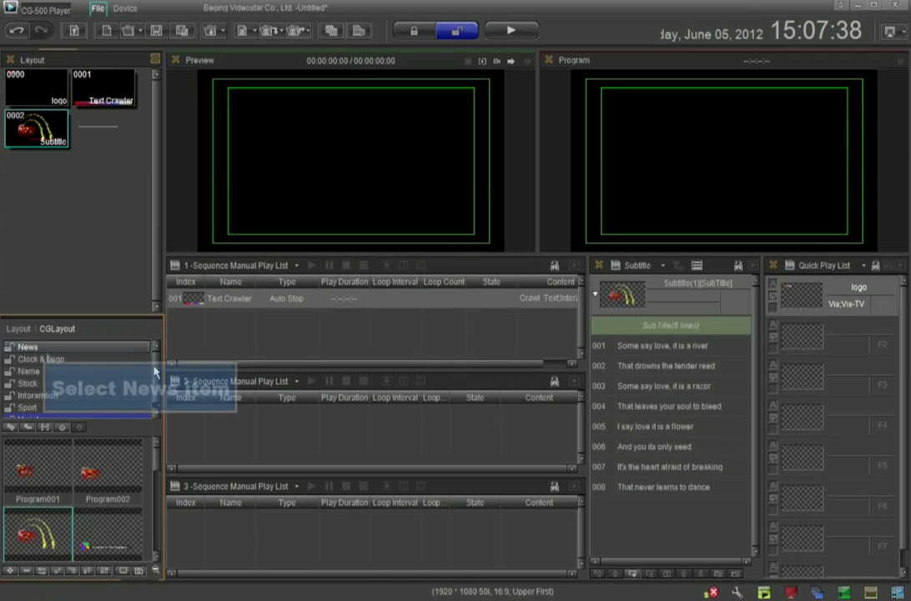
{"action": "left_click", "coordinate": [37, 347]}
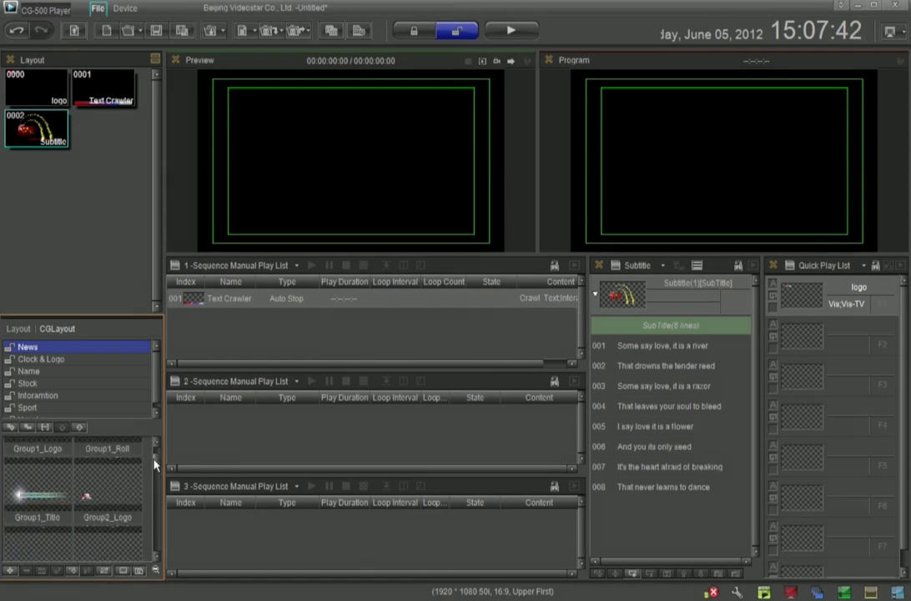
{"action": "left_click_drag", "start_coordinate": [152, 456], "coordinate": [152, 544]}
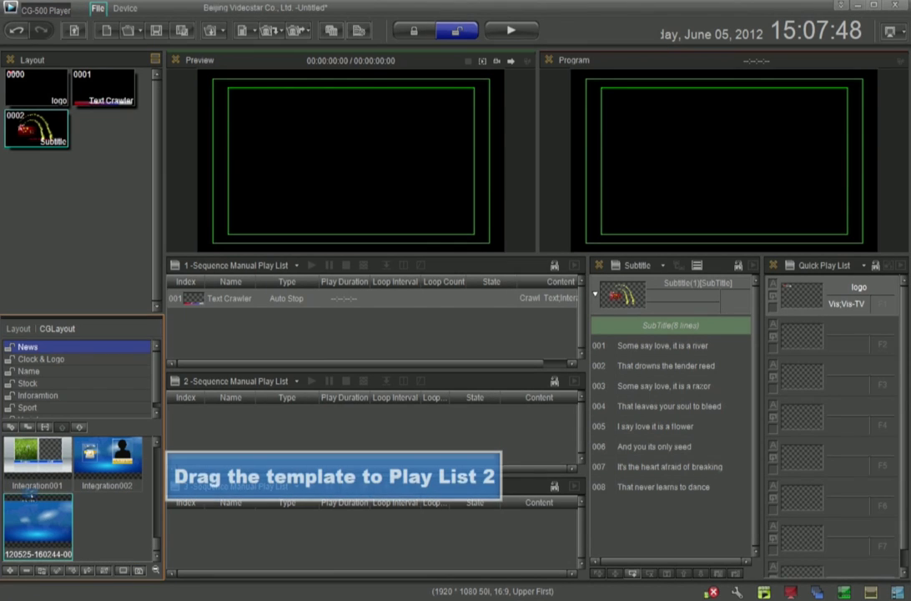
{"action": "left_click_drag", "start_coordinate": [31, 496], "coordinate": [171, 409]}
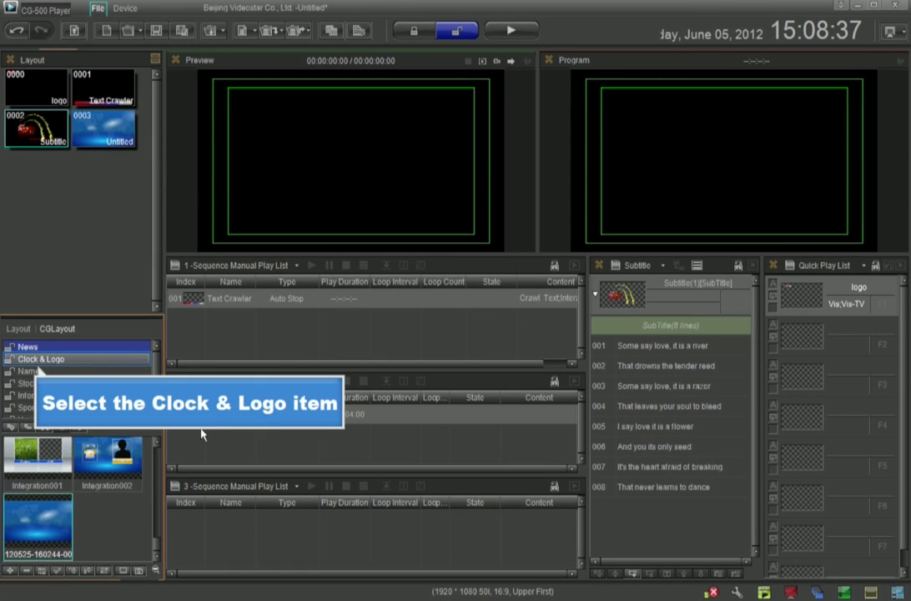
Send the Clock & Logo template Logo004 to the Quick Play List.
{"action": "left_click", "coordinate": [55, 357]}
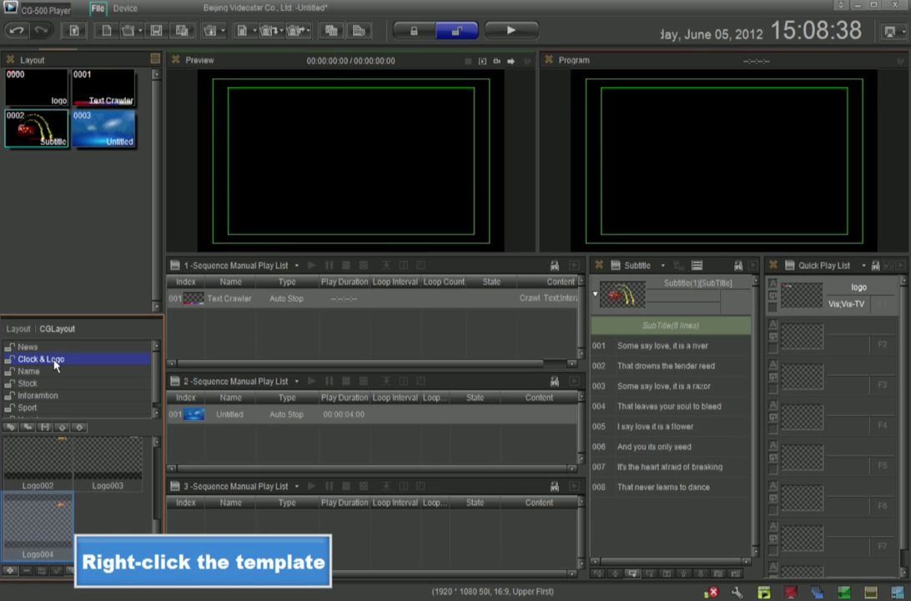
{"action": "right_click", "coordinate": [50, 513]}
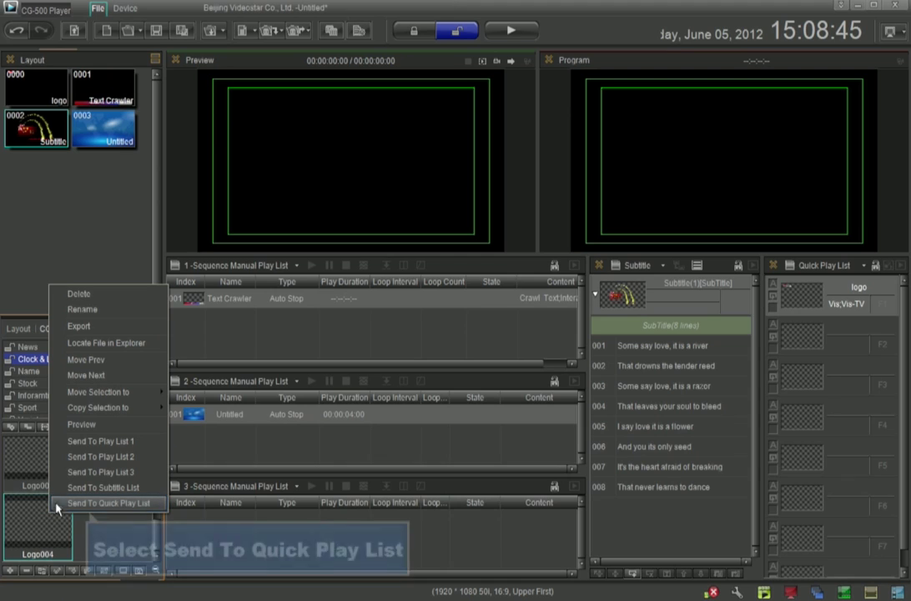
{"action": "left_click", "coordinate": [108, 502]}
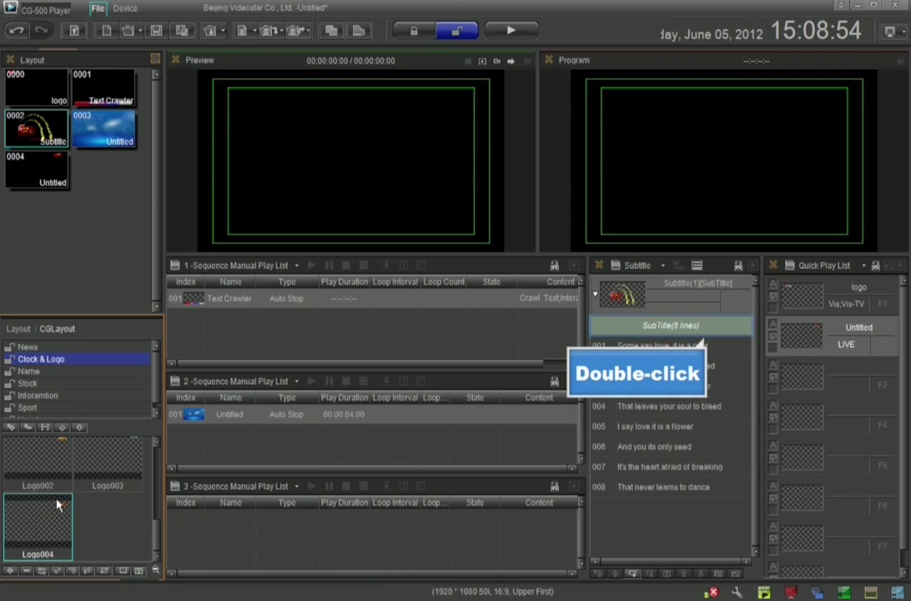
Give the lyric subtitles the FX effect mode and Align Center horizontal alignment.
{"action": "double_click", "coordinate": [608, 327]}
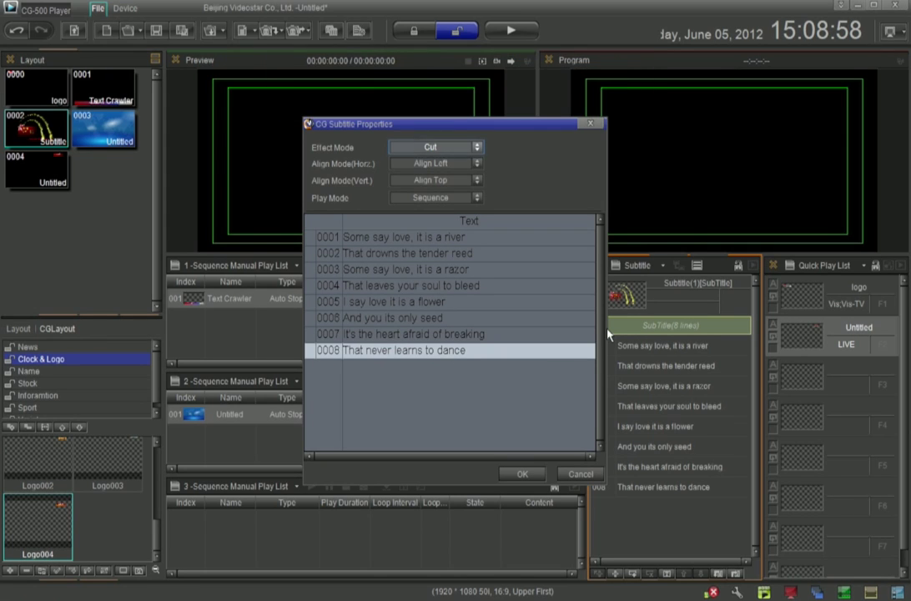
{"action": "left_click", "coordinate": [477, 147]}
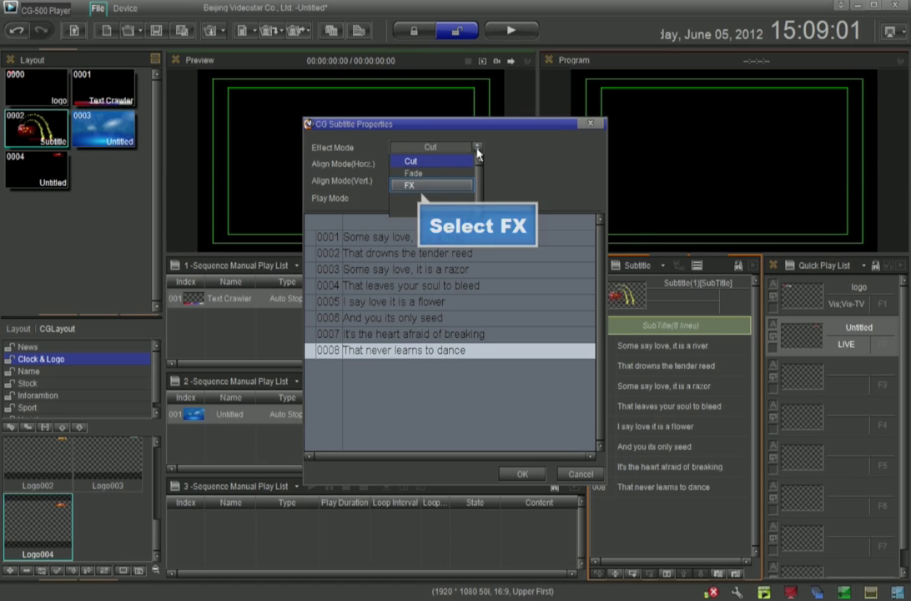
{"action": "left_click", "coordinate": [449, 186]}
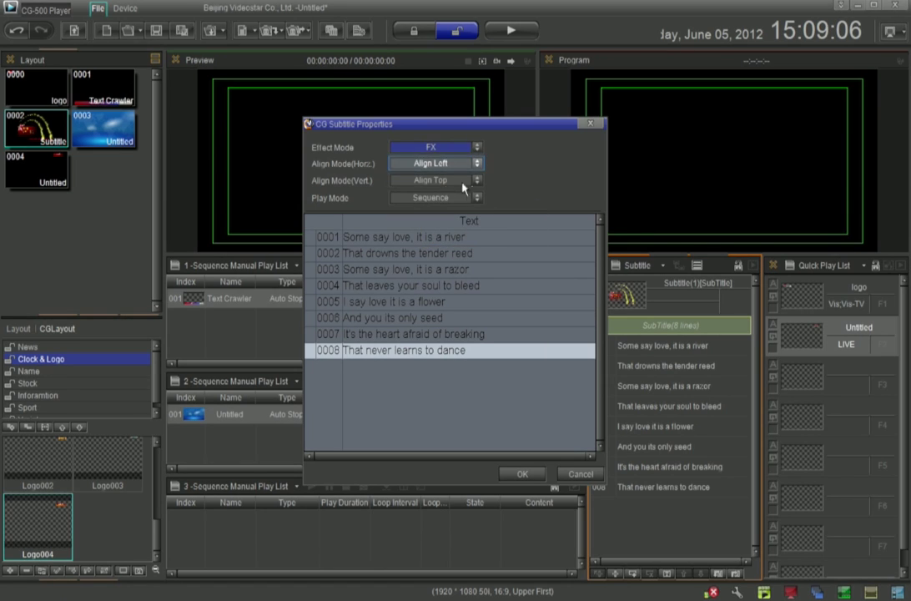
{"action": "left_click", "coordinate": [477, 164]}
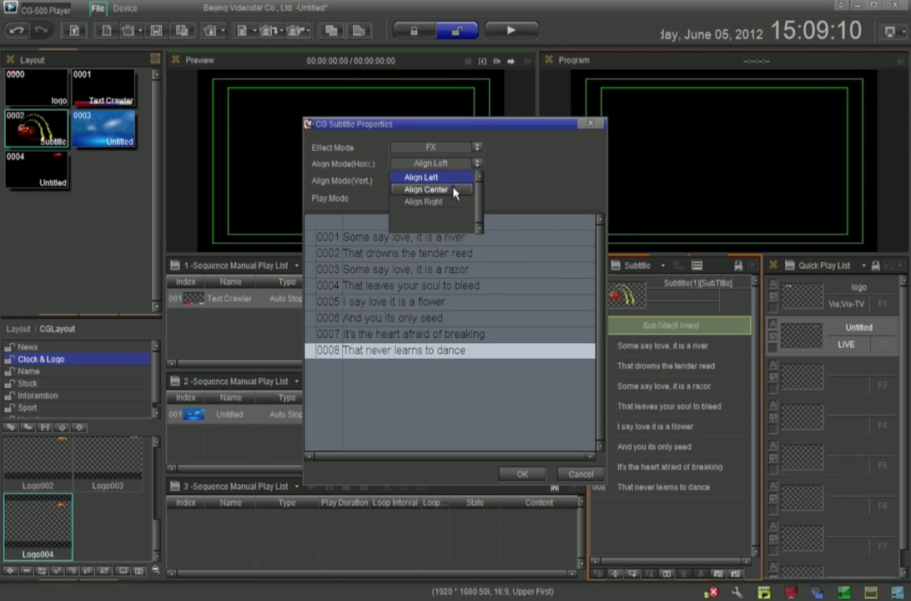
{"action": "left_click", "coordinate": [425, 189]}
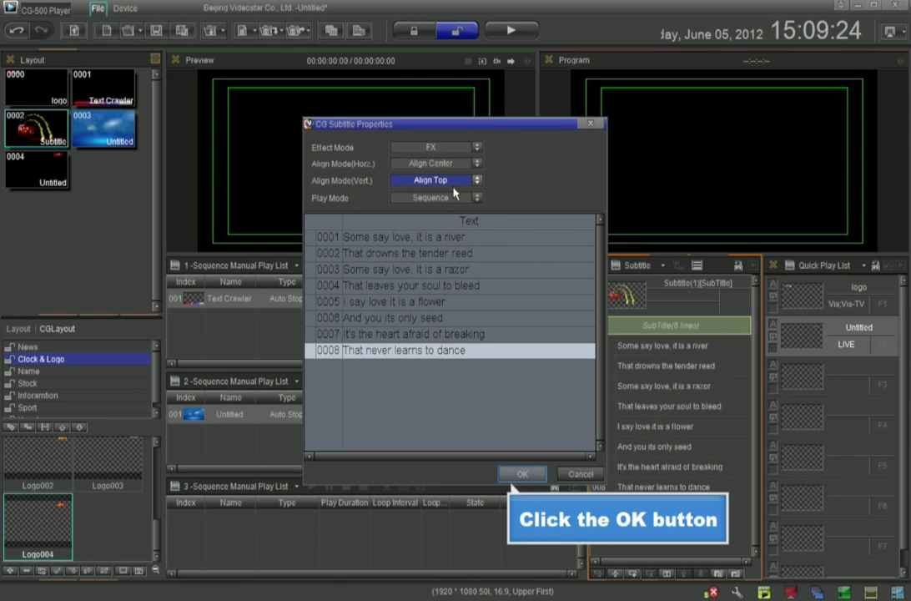
{"action": "left_click", "coordinate": [523, 474]}
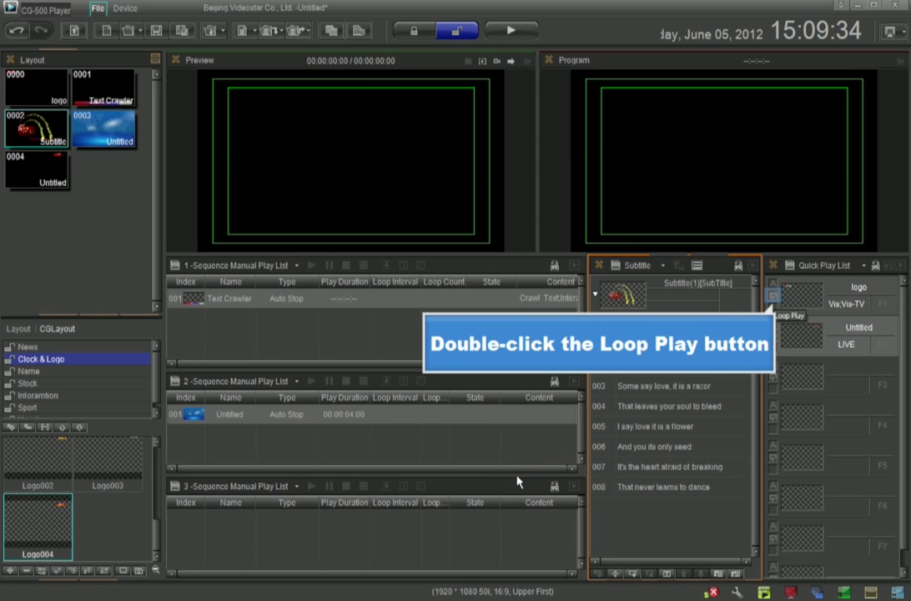
Turn on loop play for the logo and LIVE quick play items, then start live playout of all lists.
{"action": "double_click", "coordinate": [772, 297]}
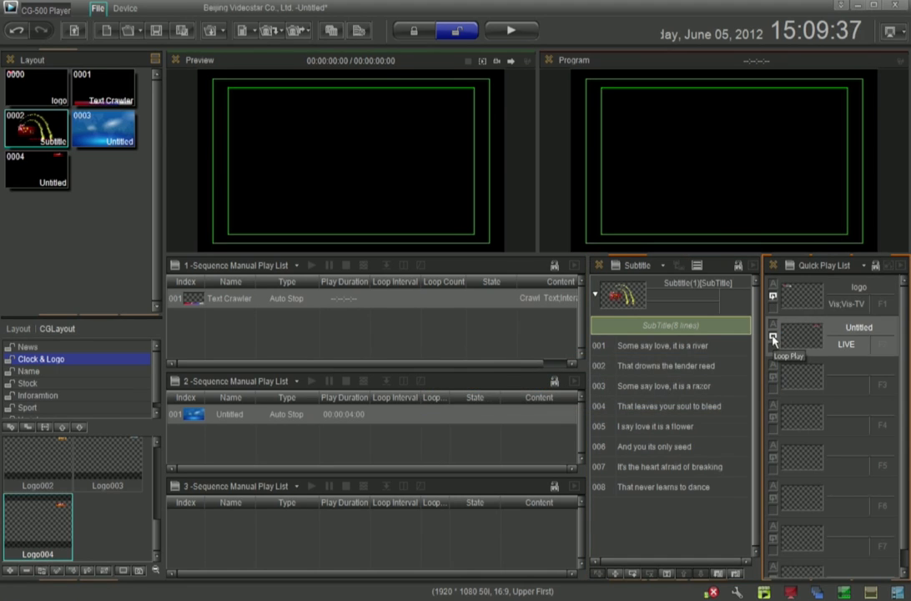
{"action": "double_click", "coordinate": [772, 337]}
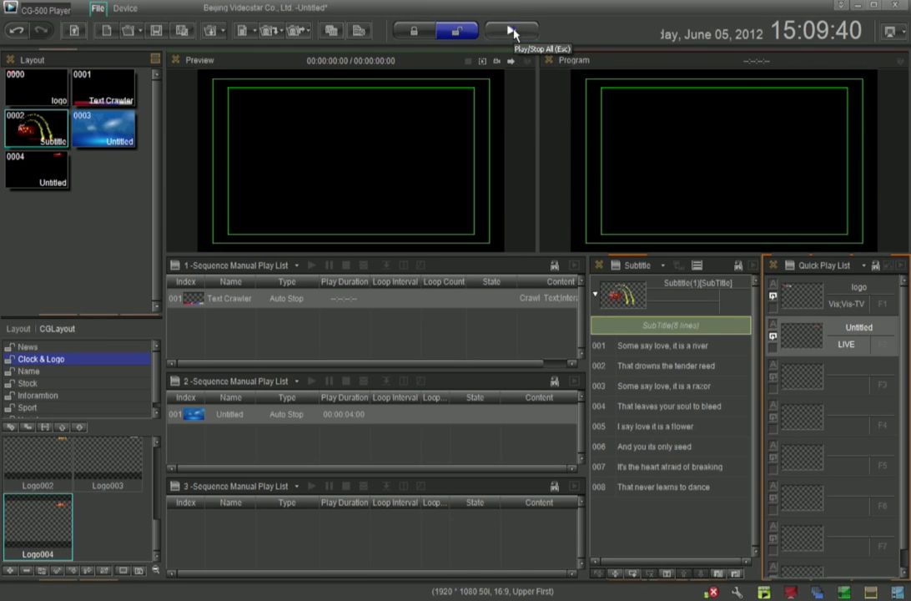
{"action": "left_click", "coordinate": [511, 31]}
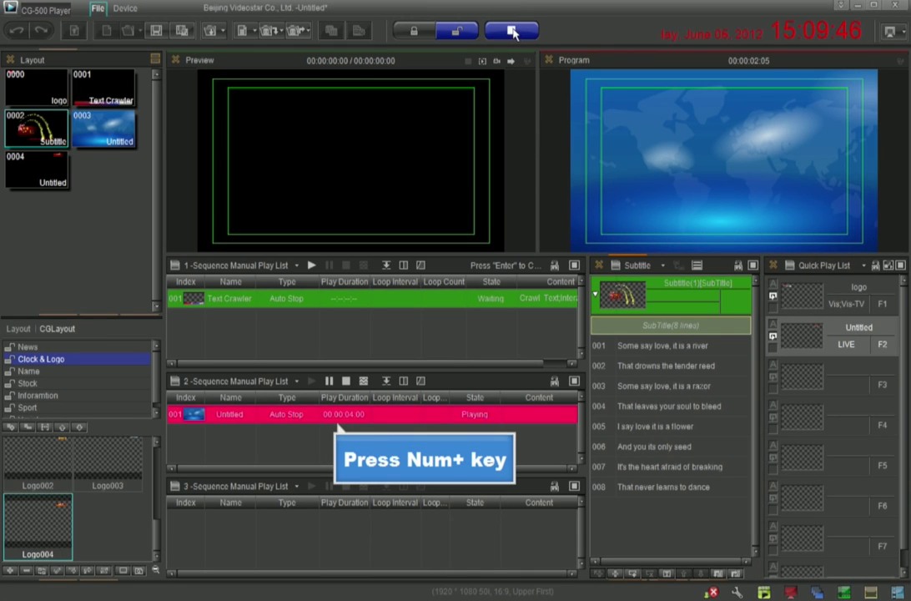
Put the logo and LIVE badge on air with F1/F2, then step the lyrics to 'That leaves your soul to bleed'.
{"action": "key", "text": "F1"}
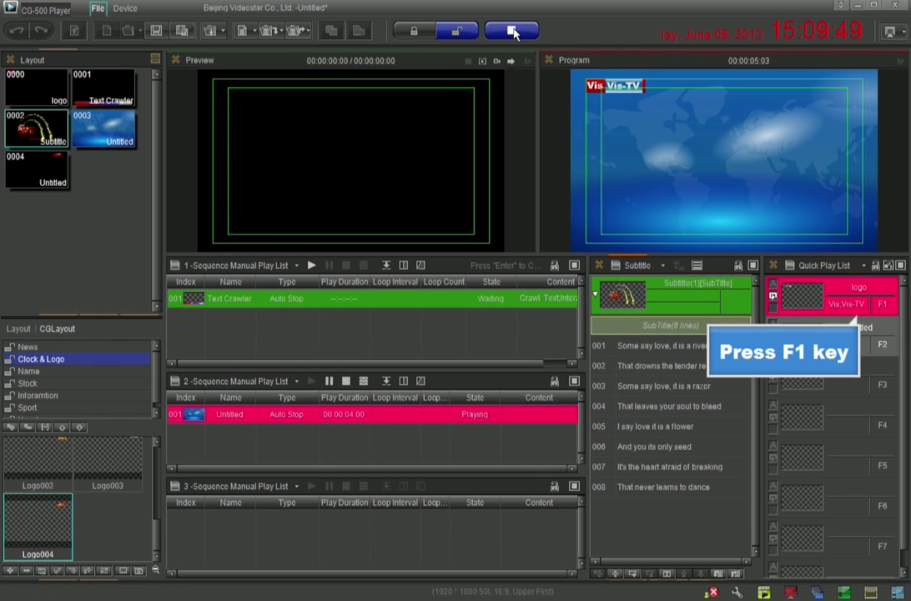
{"action": "key", "text": "F2"}
{"action": "key", "text": "space"}
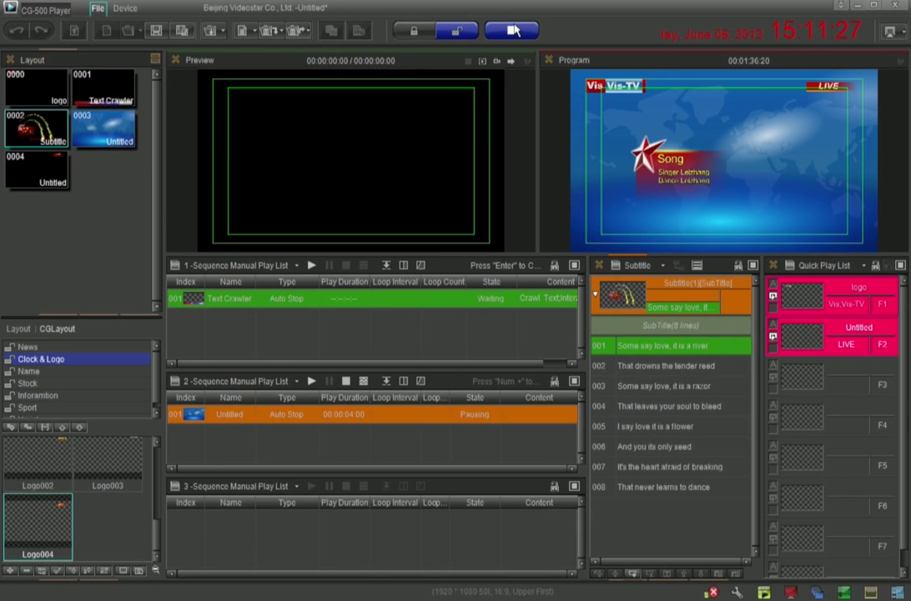
{"action": "key", "text": "space"}
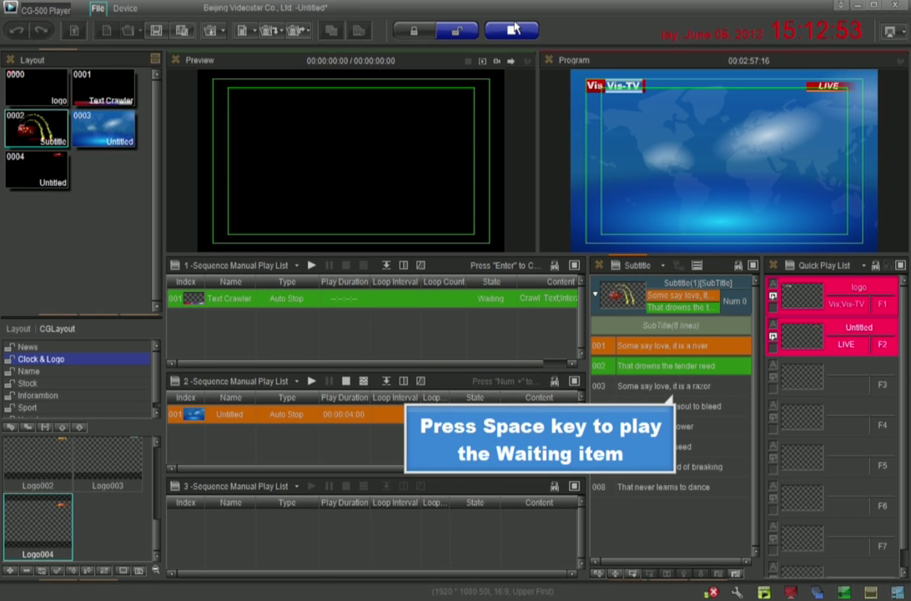
{"action": "key", "text": "space"}
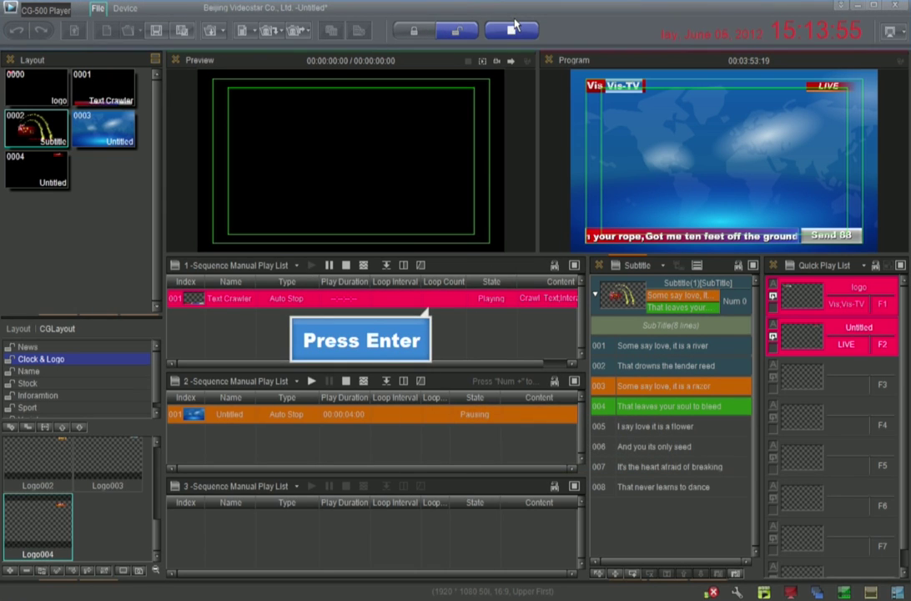
{"action": "key", "text": "Return"}
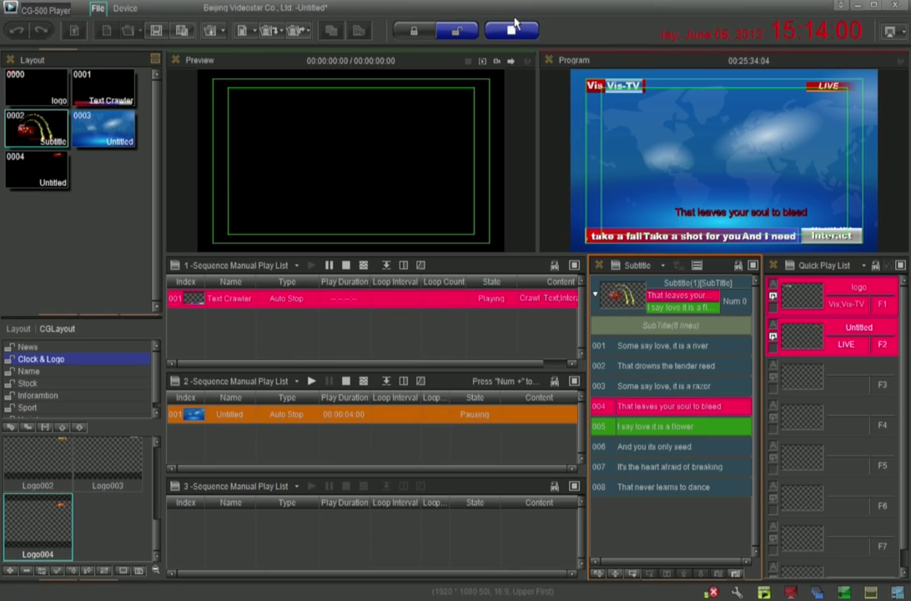